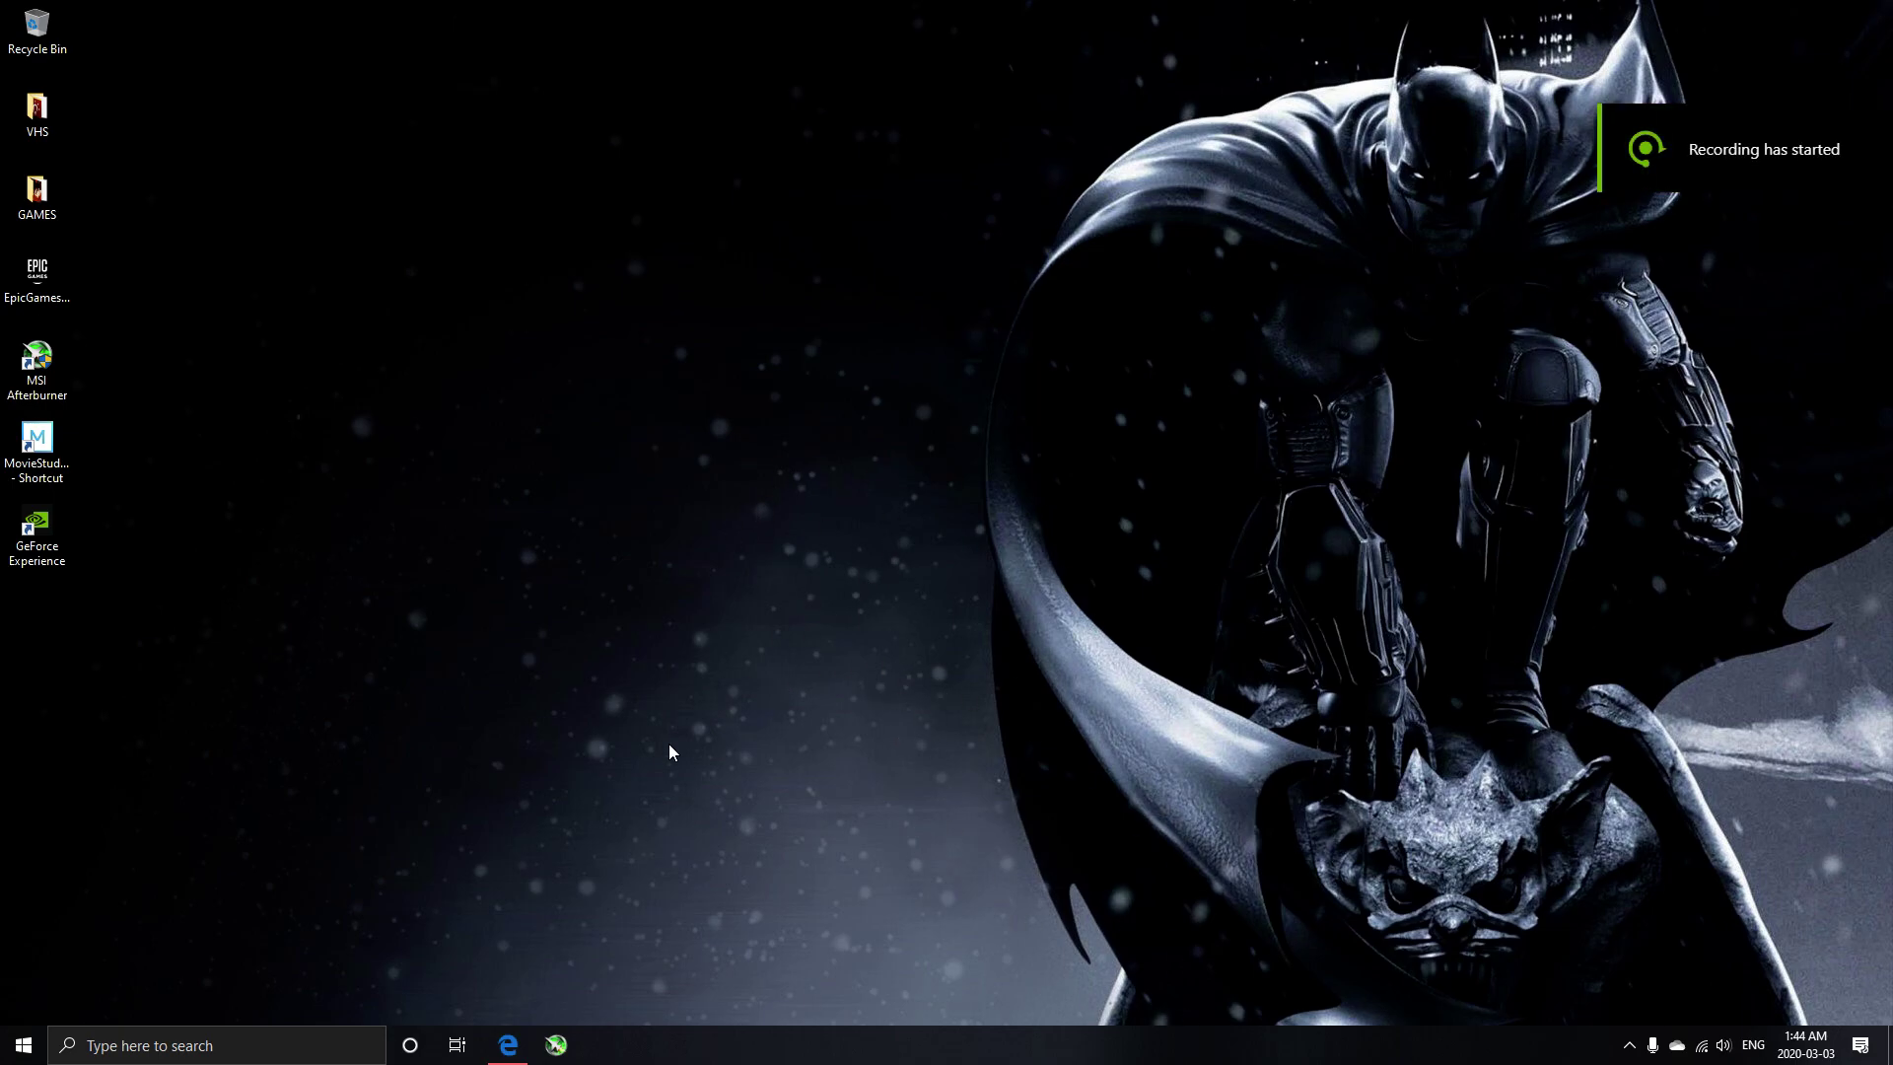
# Bring up Windows search to look for power settings.
pyautogui.click(23, 1045)
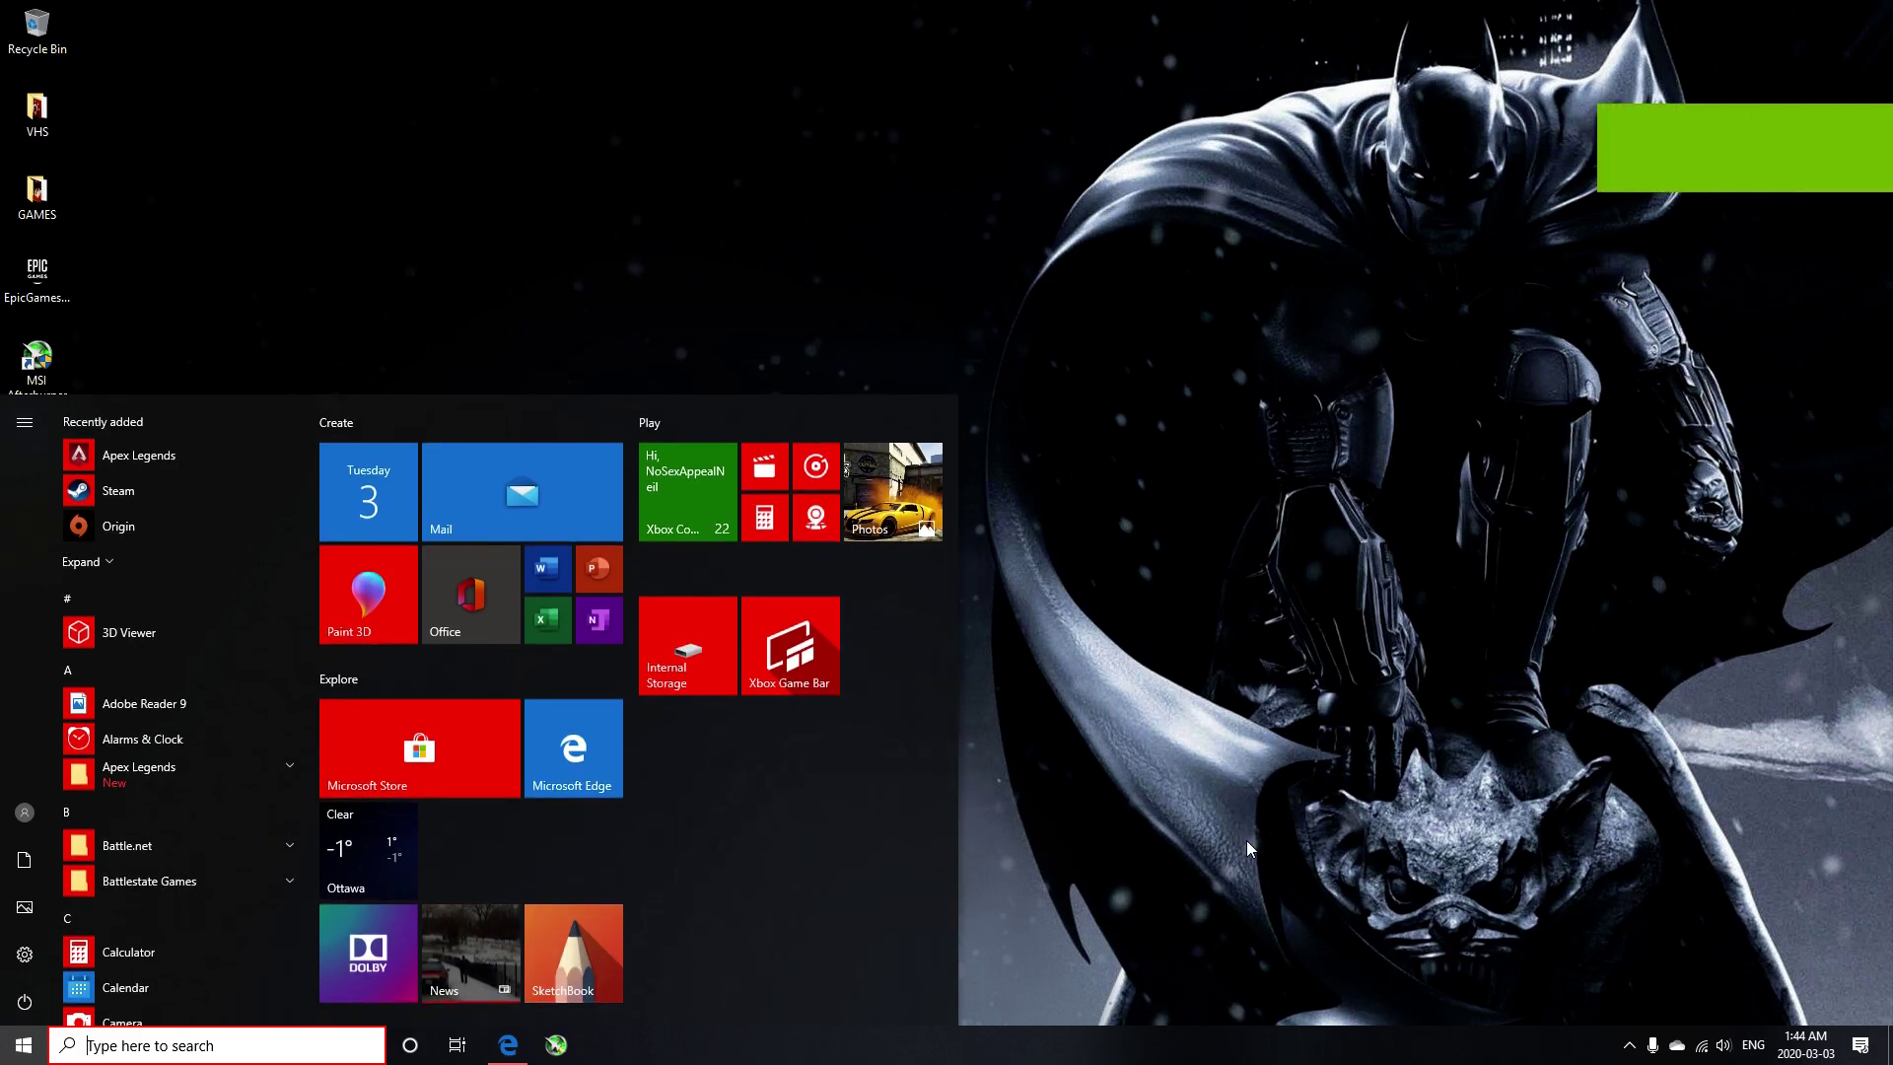
pyautogui.write('powe')
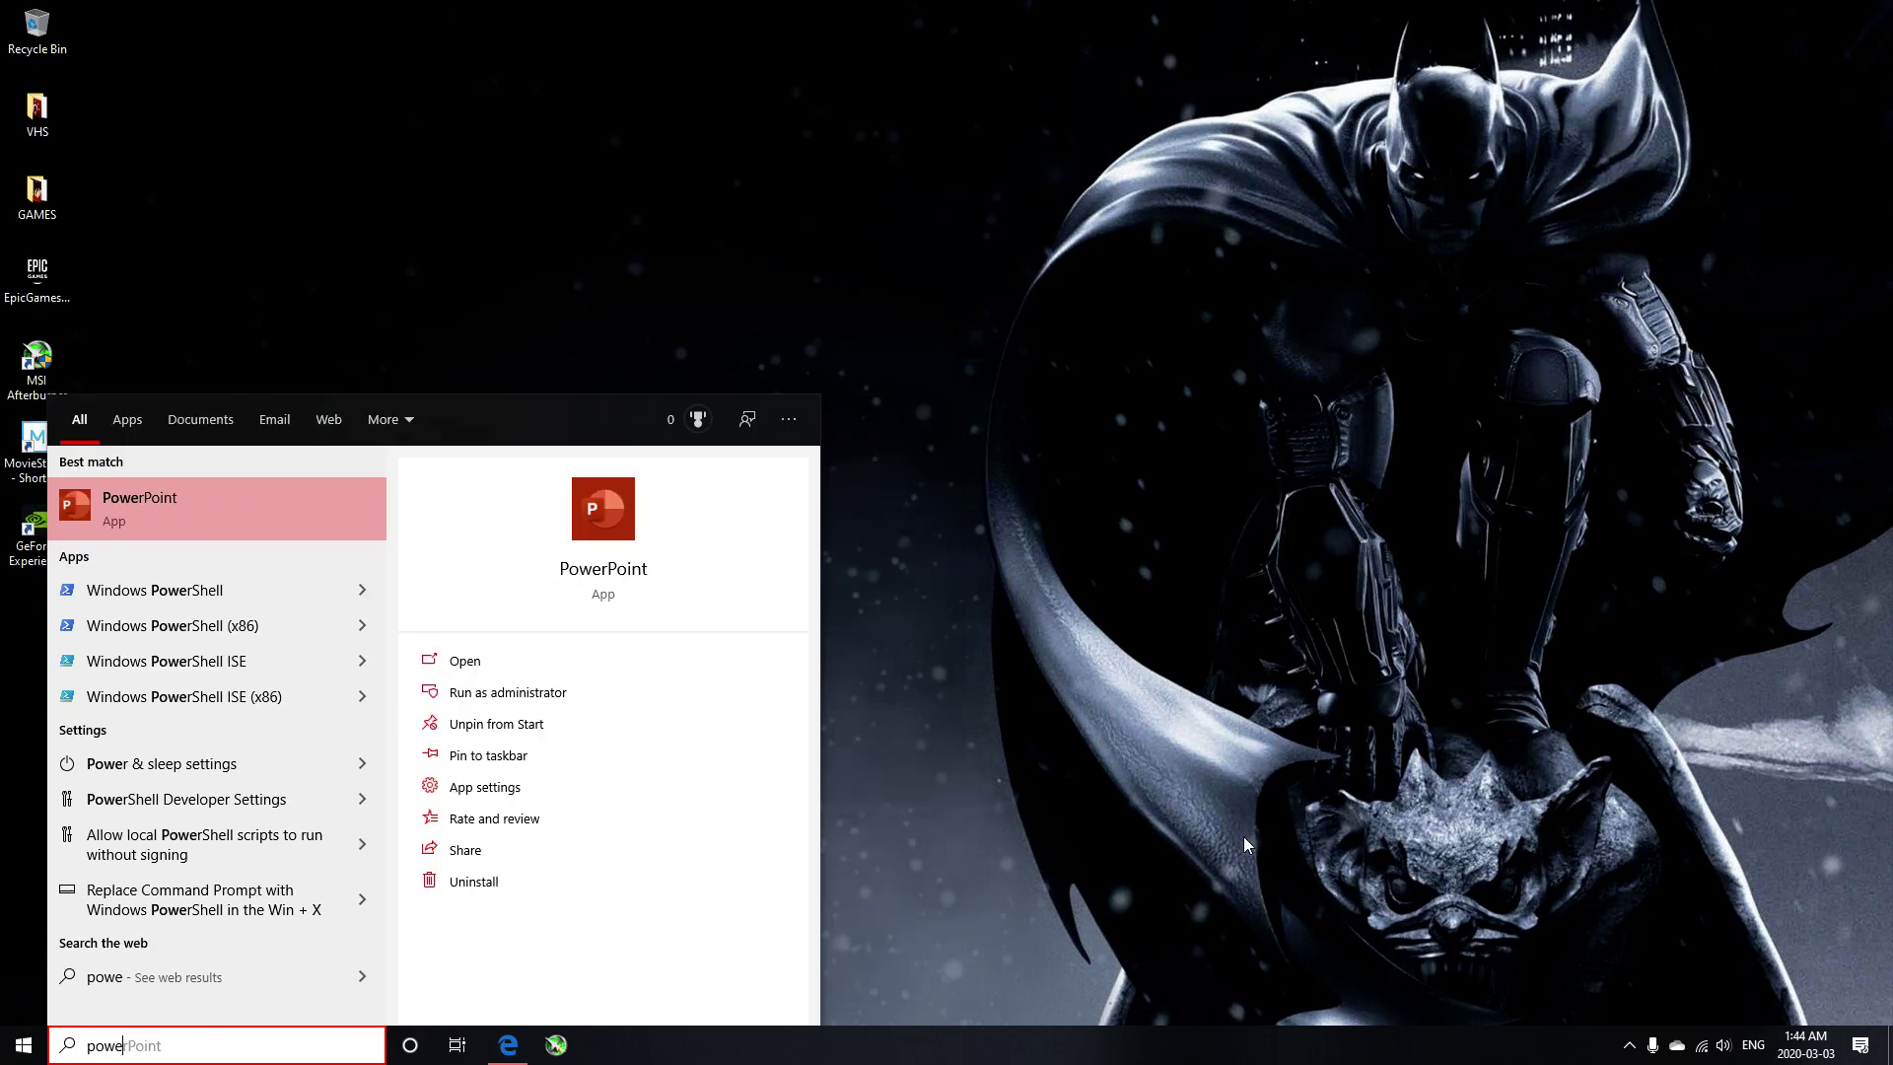
# Confirm the High performance power plan in Power Options, then close Settings.
pyautogui.click(245, 763)
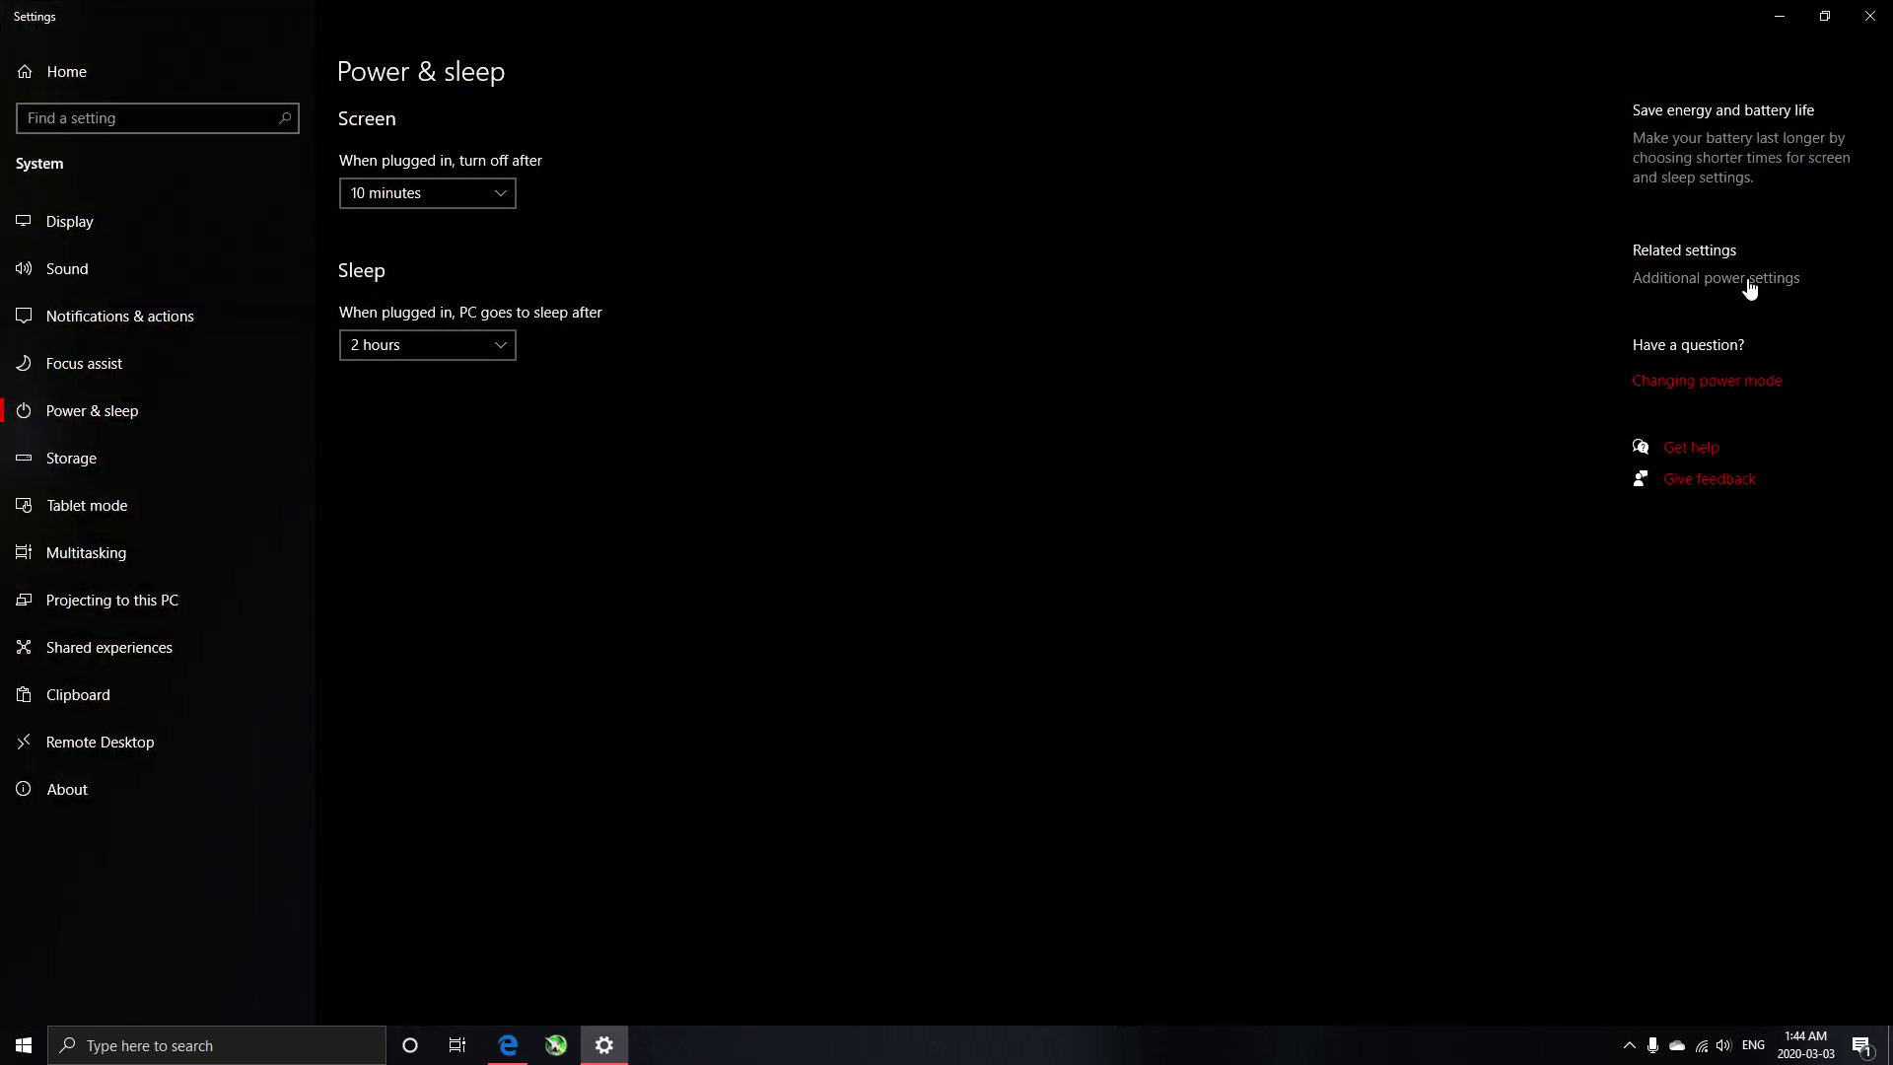
pyautogui.click(1752, 280)
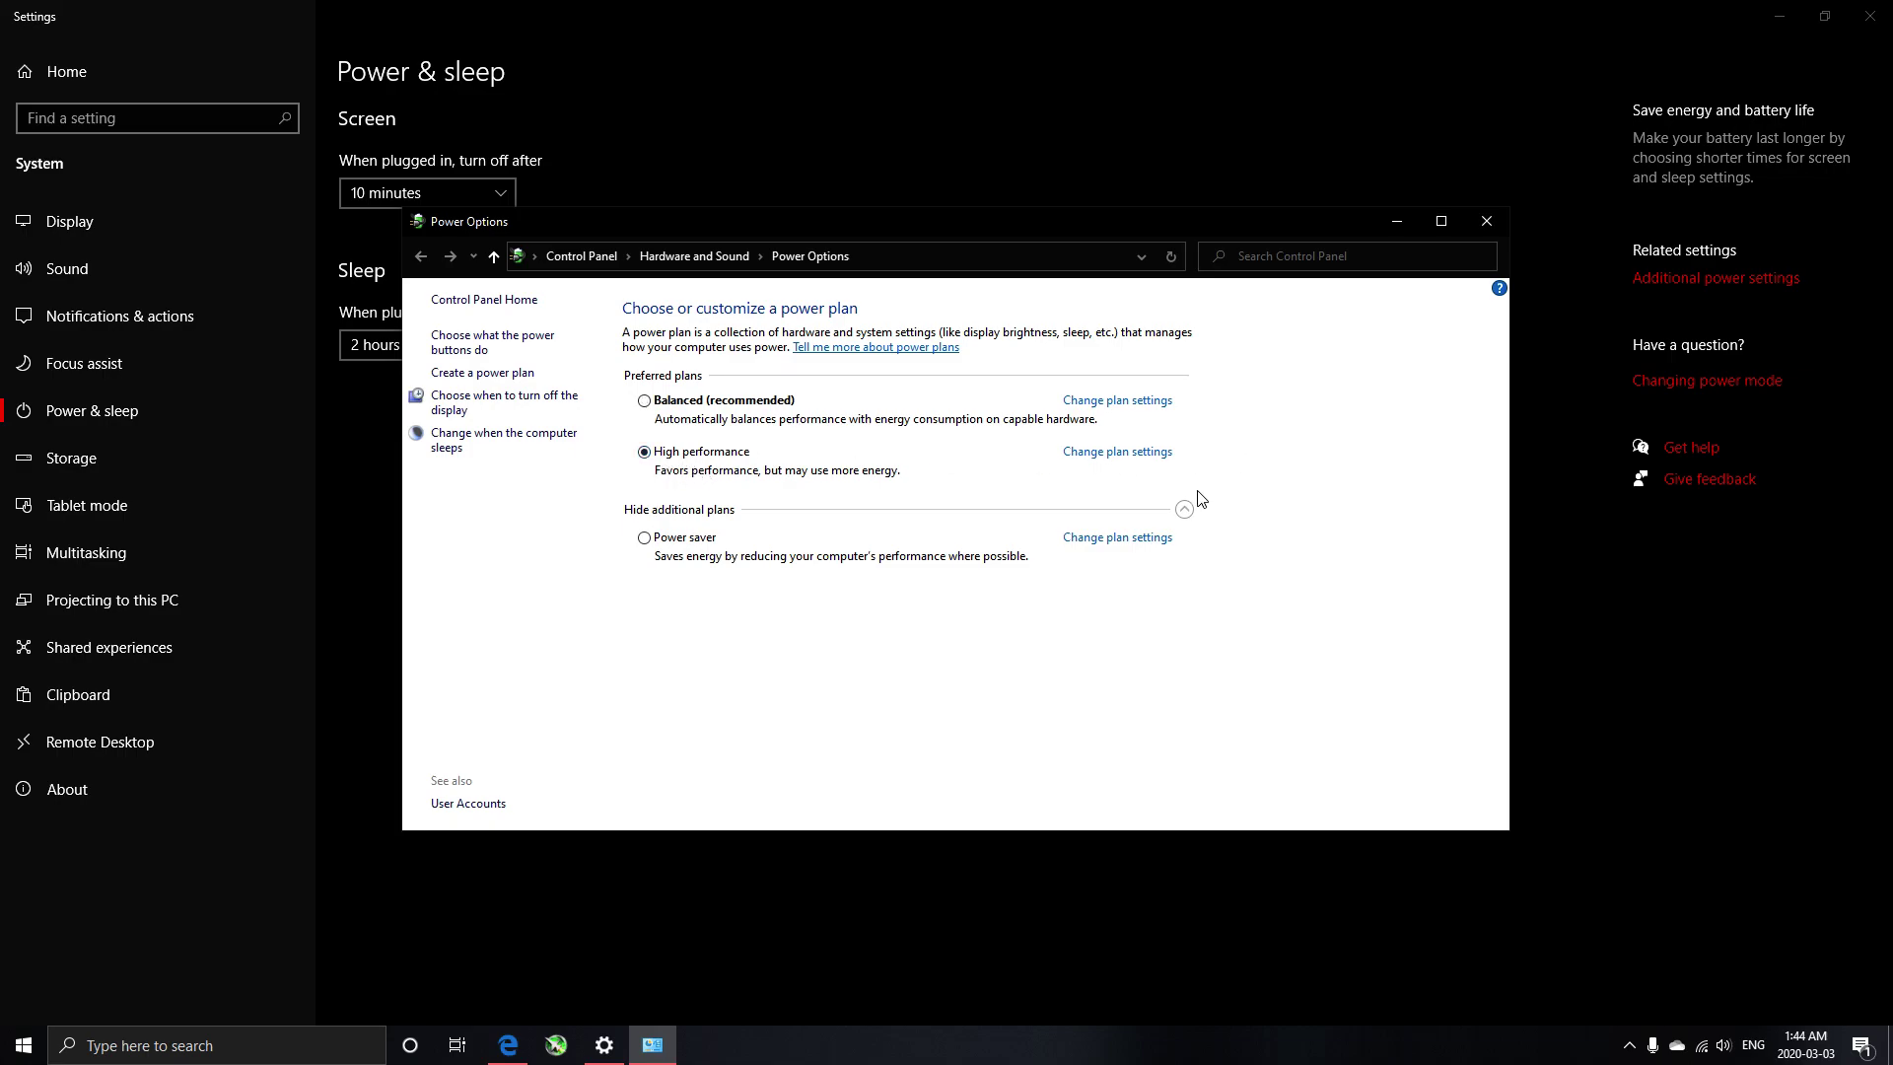
pyautogui.click(1486, 223)
pyautogui.click(1866, 21)
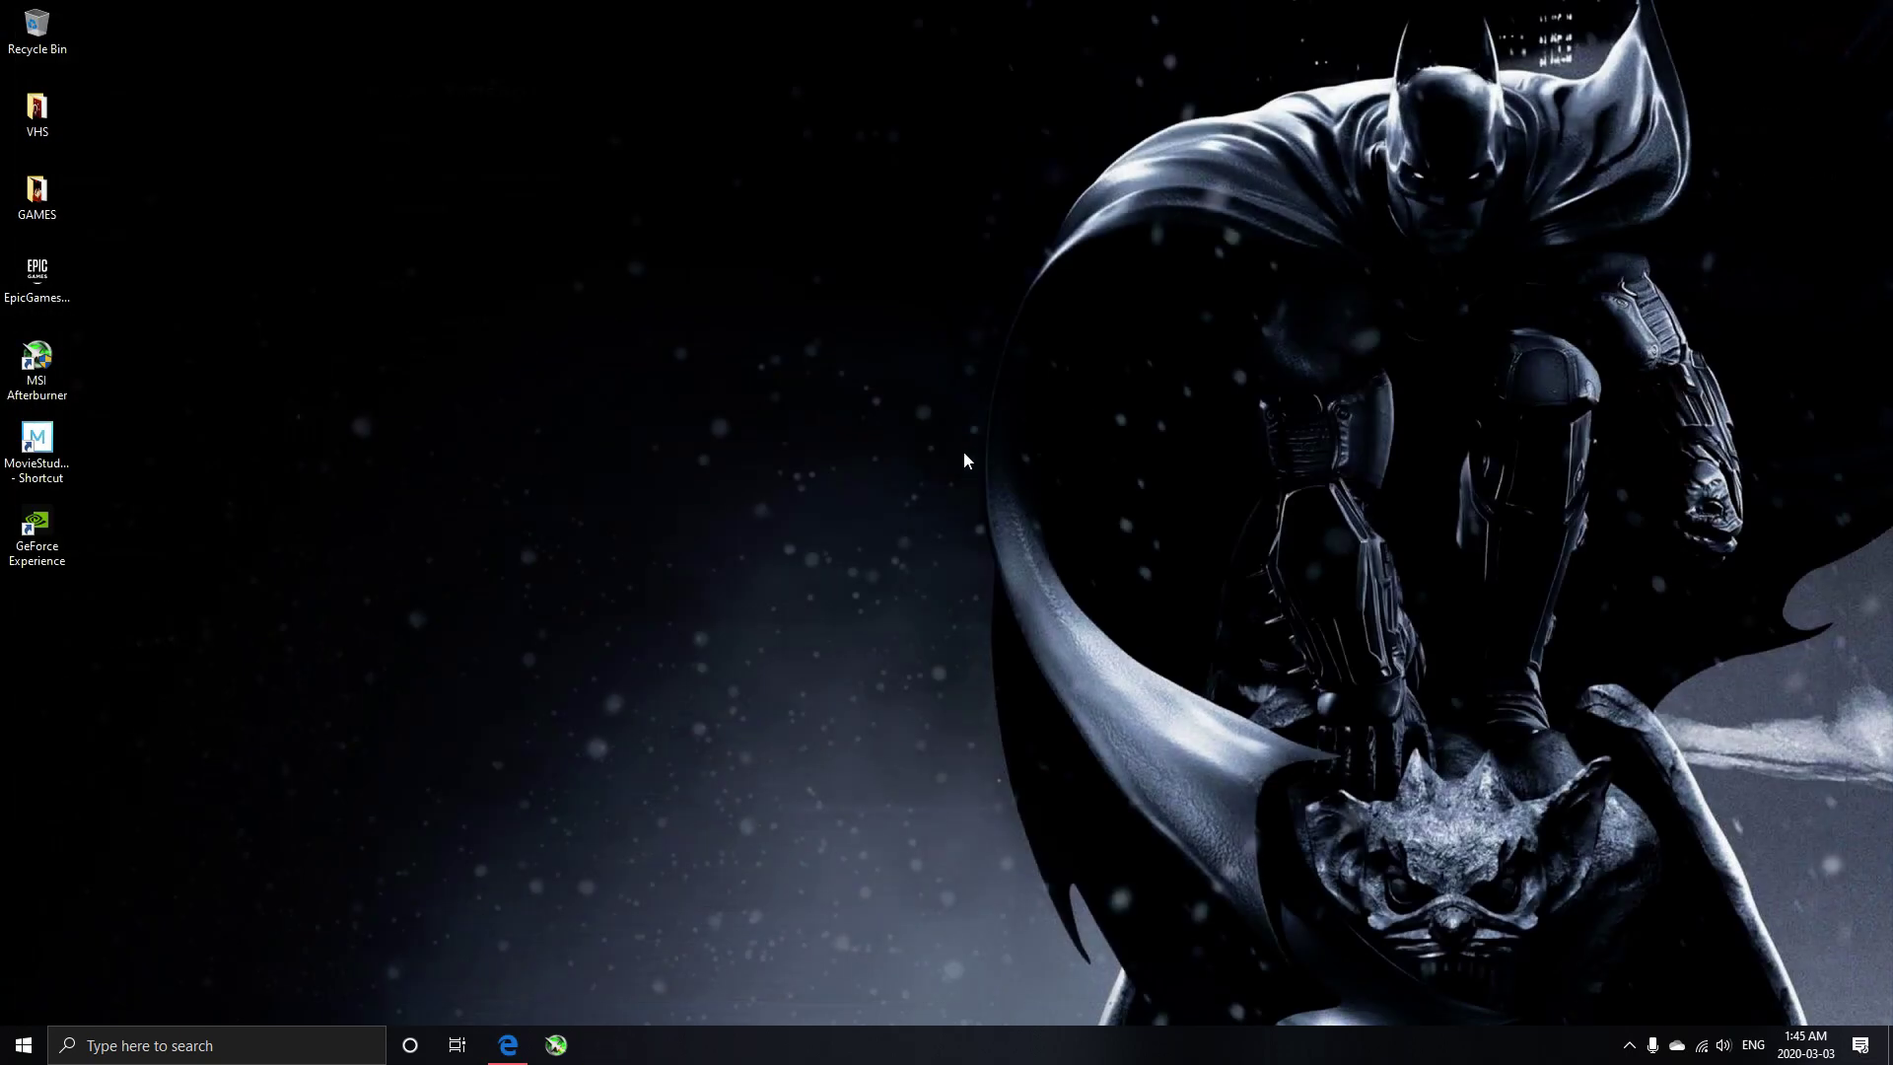
# Launch NVIDIA Control Panel from the desktop right-click menu.
pyautogui.rightClick(817, 319)
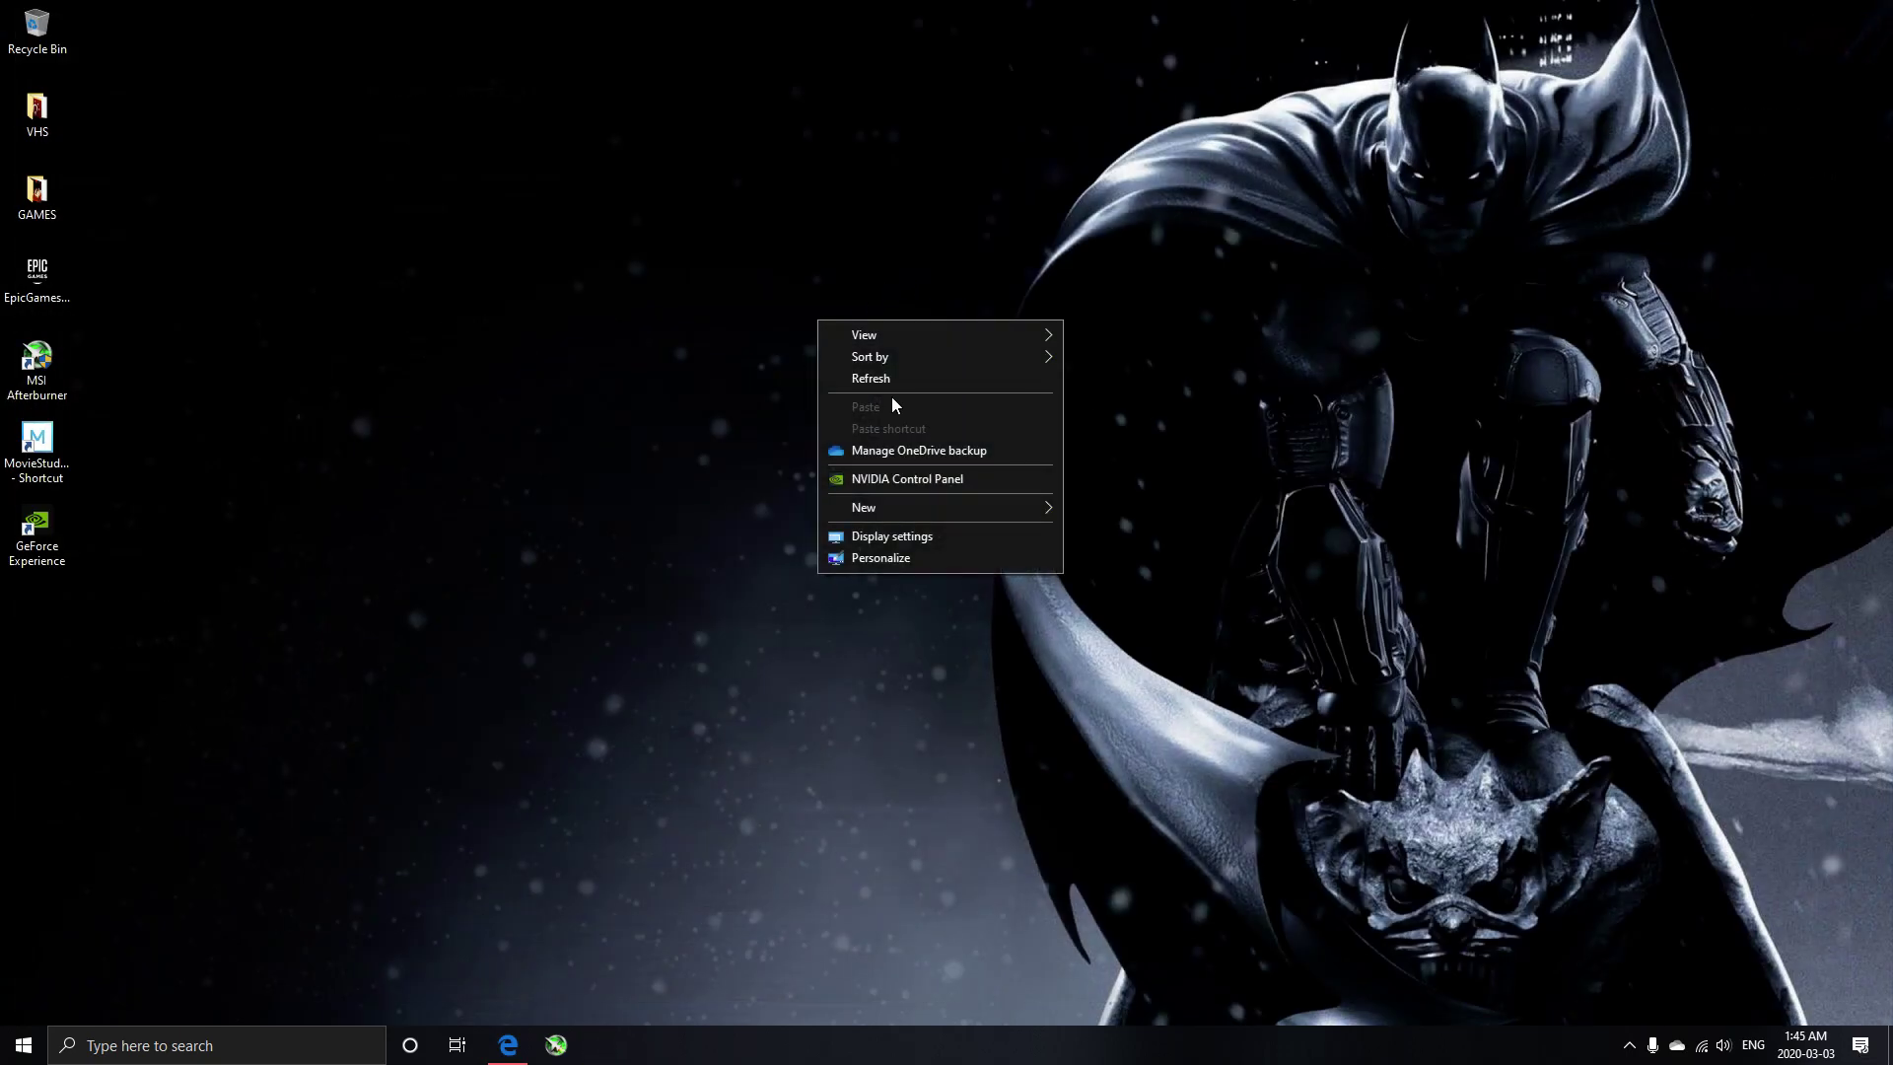
pyautogui.click(934, 483)
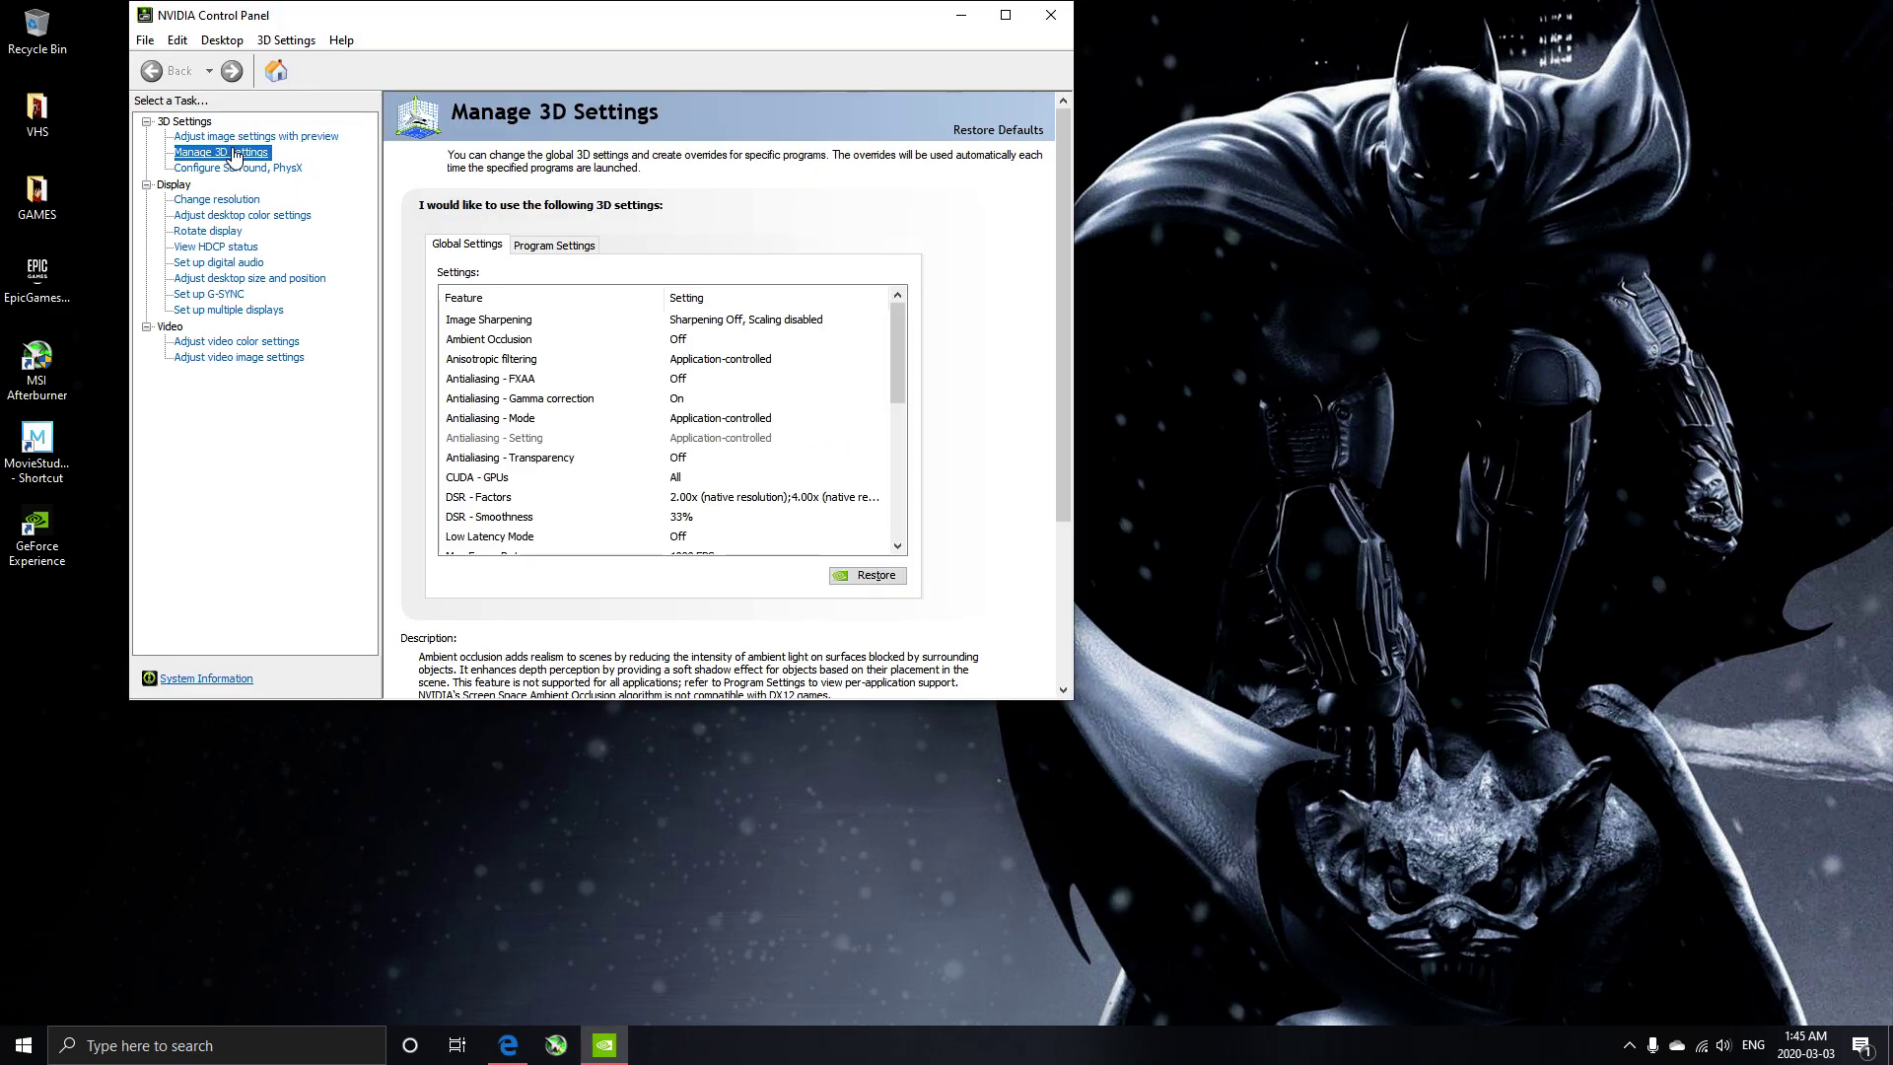
pyautogui.scroll(-2, 672, 414)
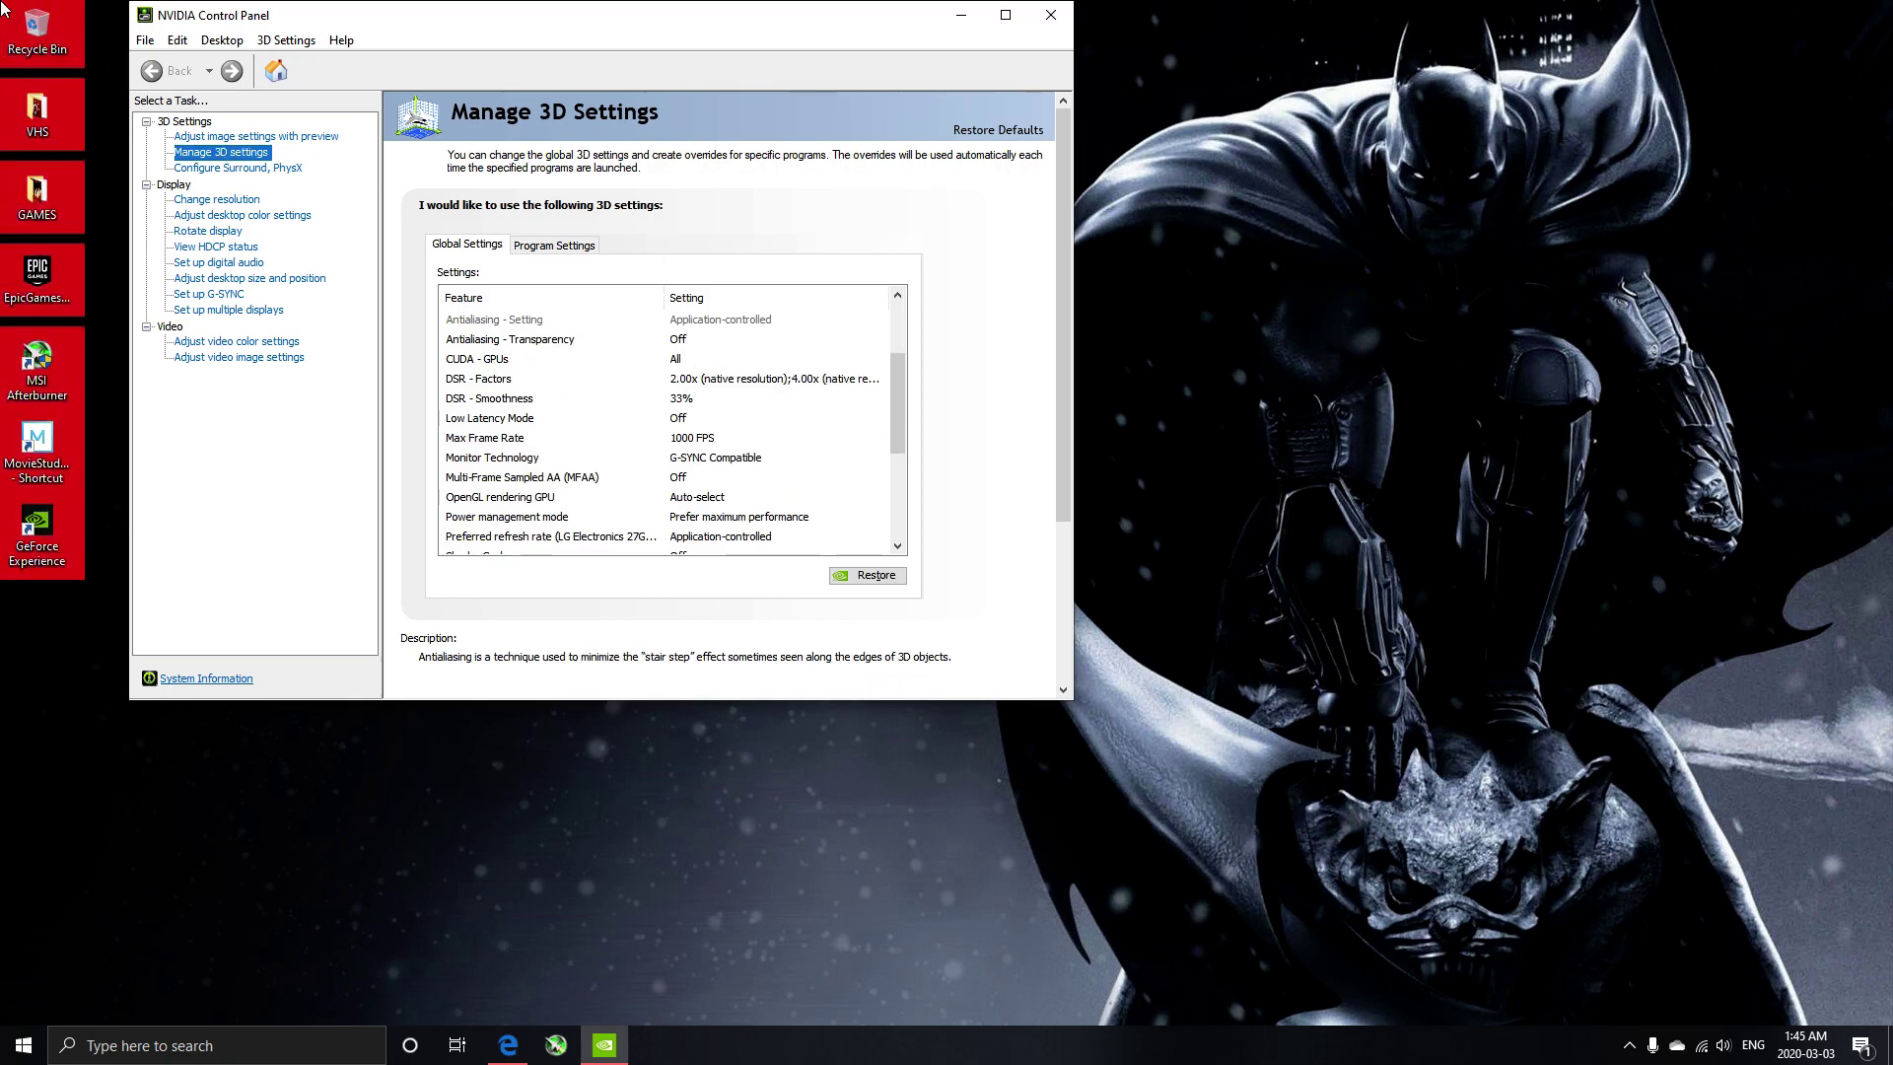
pyautogui.scroll(-3, 739, 517)
pyautogui.scroll(5, 730, 489)
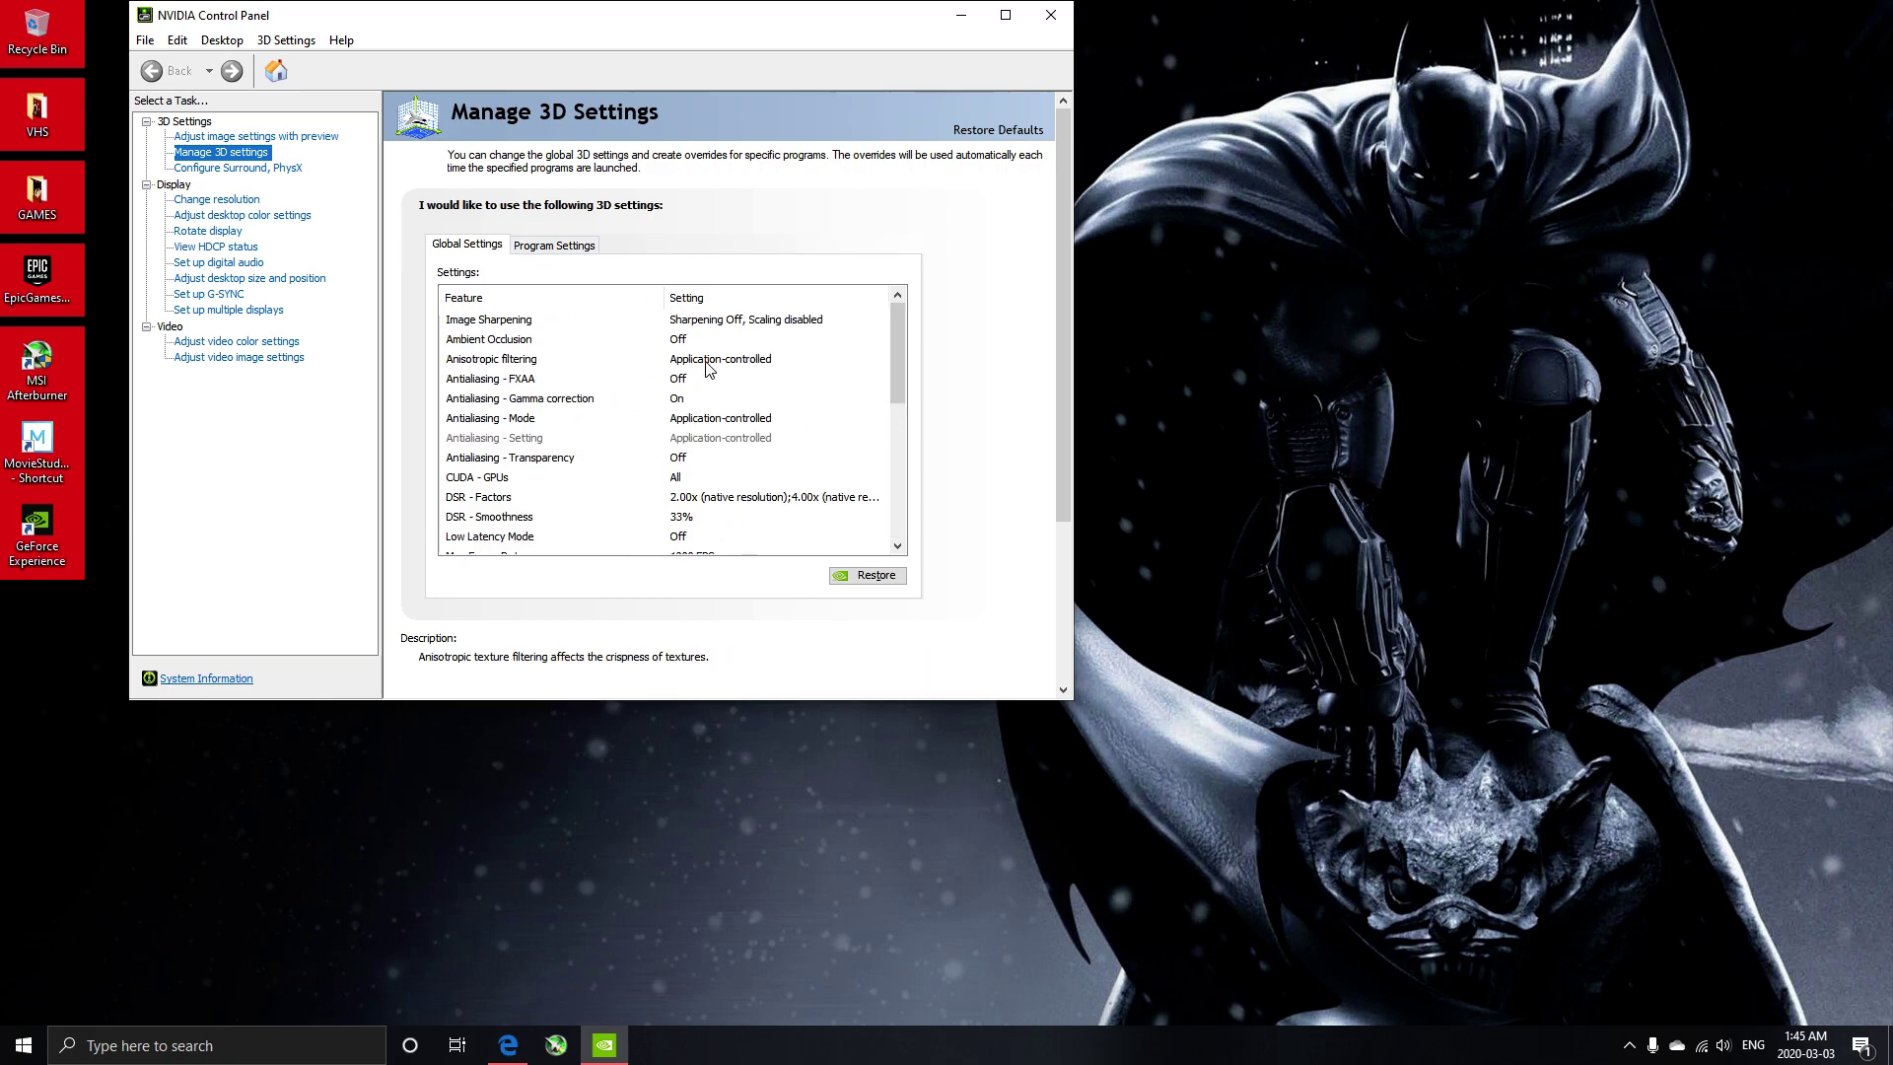
# Keep global Power management mode at Prefer maximum performance in Manage 3D Settings.
pyautogui.click(898, 545)
pyautogui.click(898, 545)
pyautogui.click(897, 545)
pyautogui.click(898, 546)
pyautogui.click(898, 546)
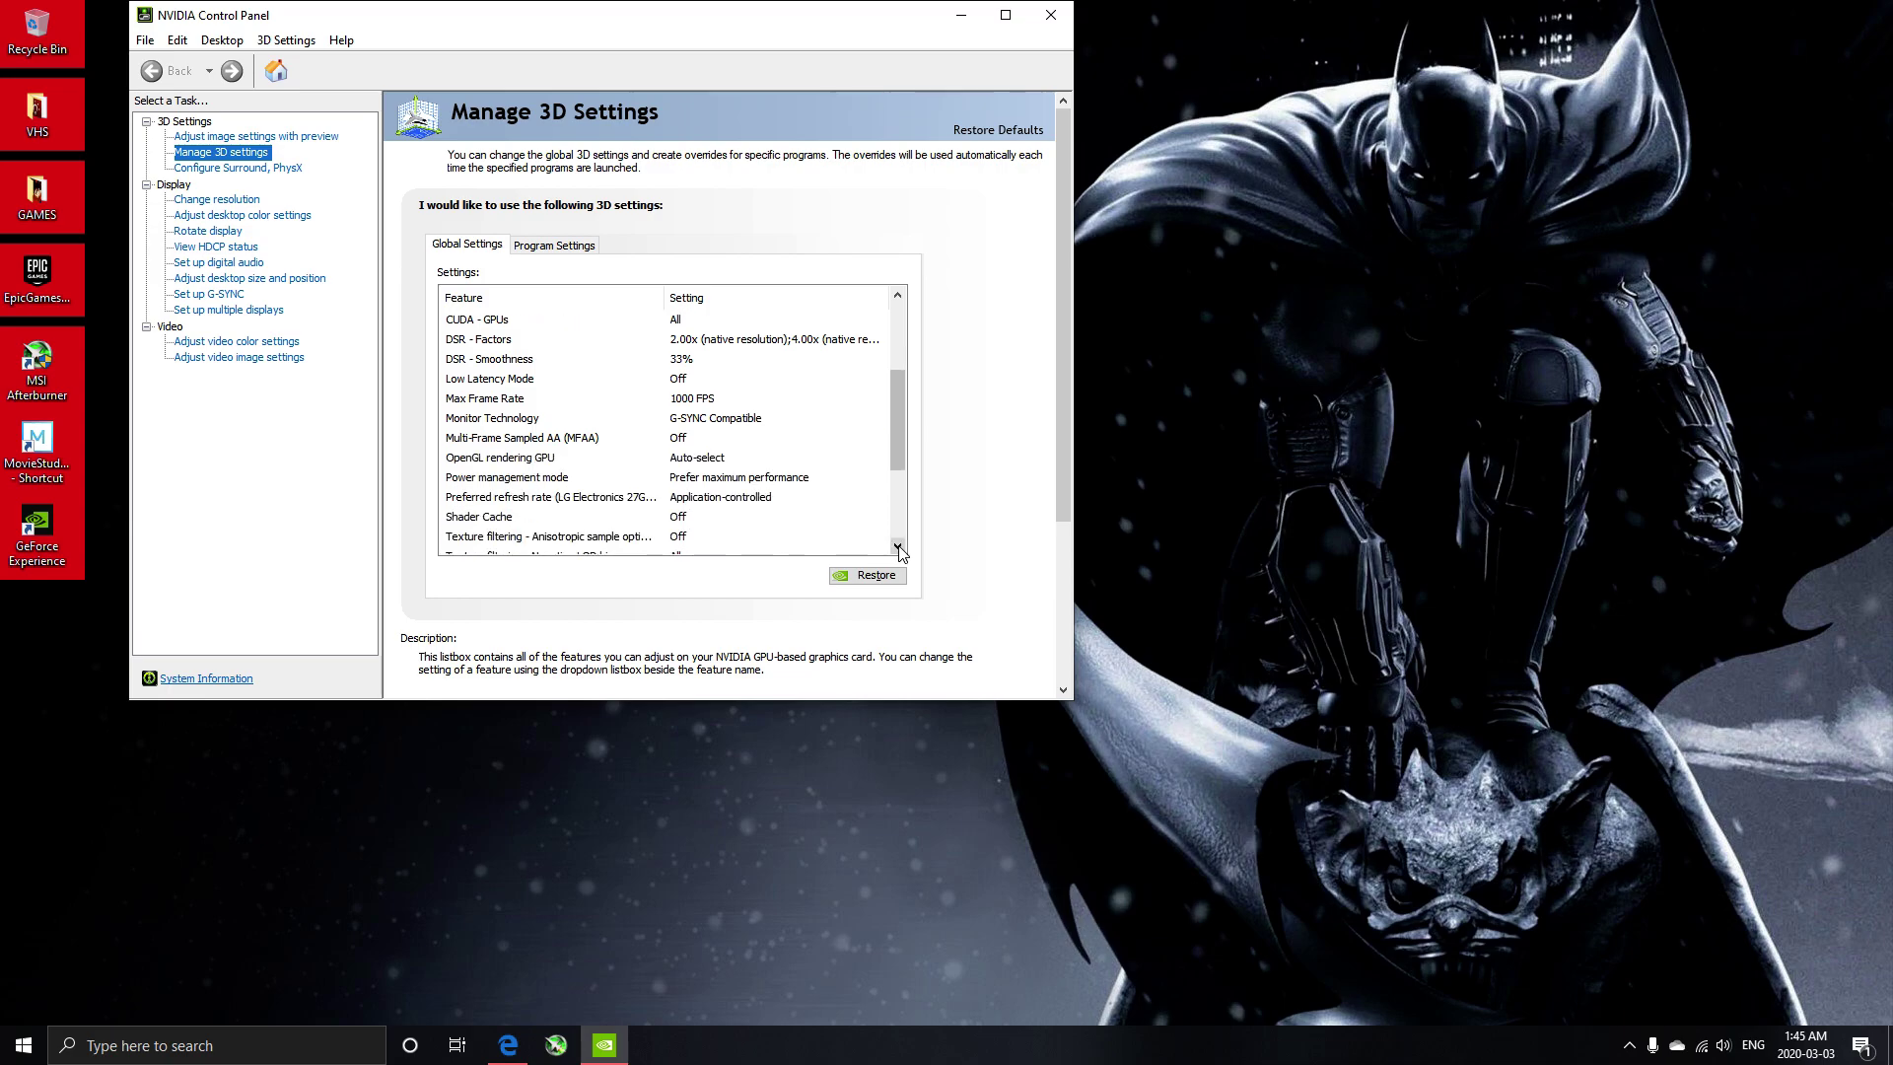
pyautogui.click(730, 478)
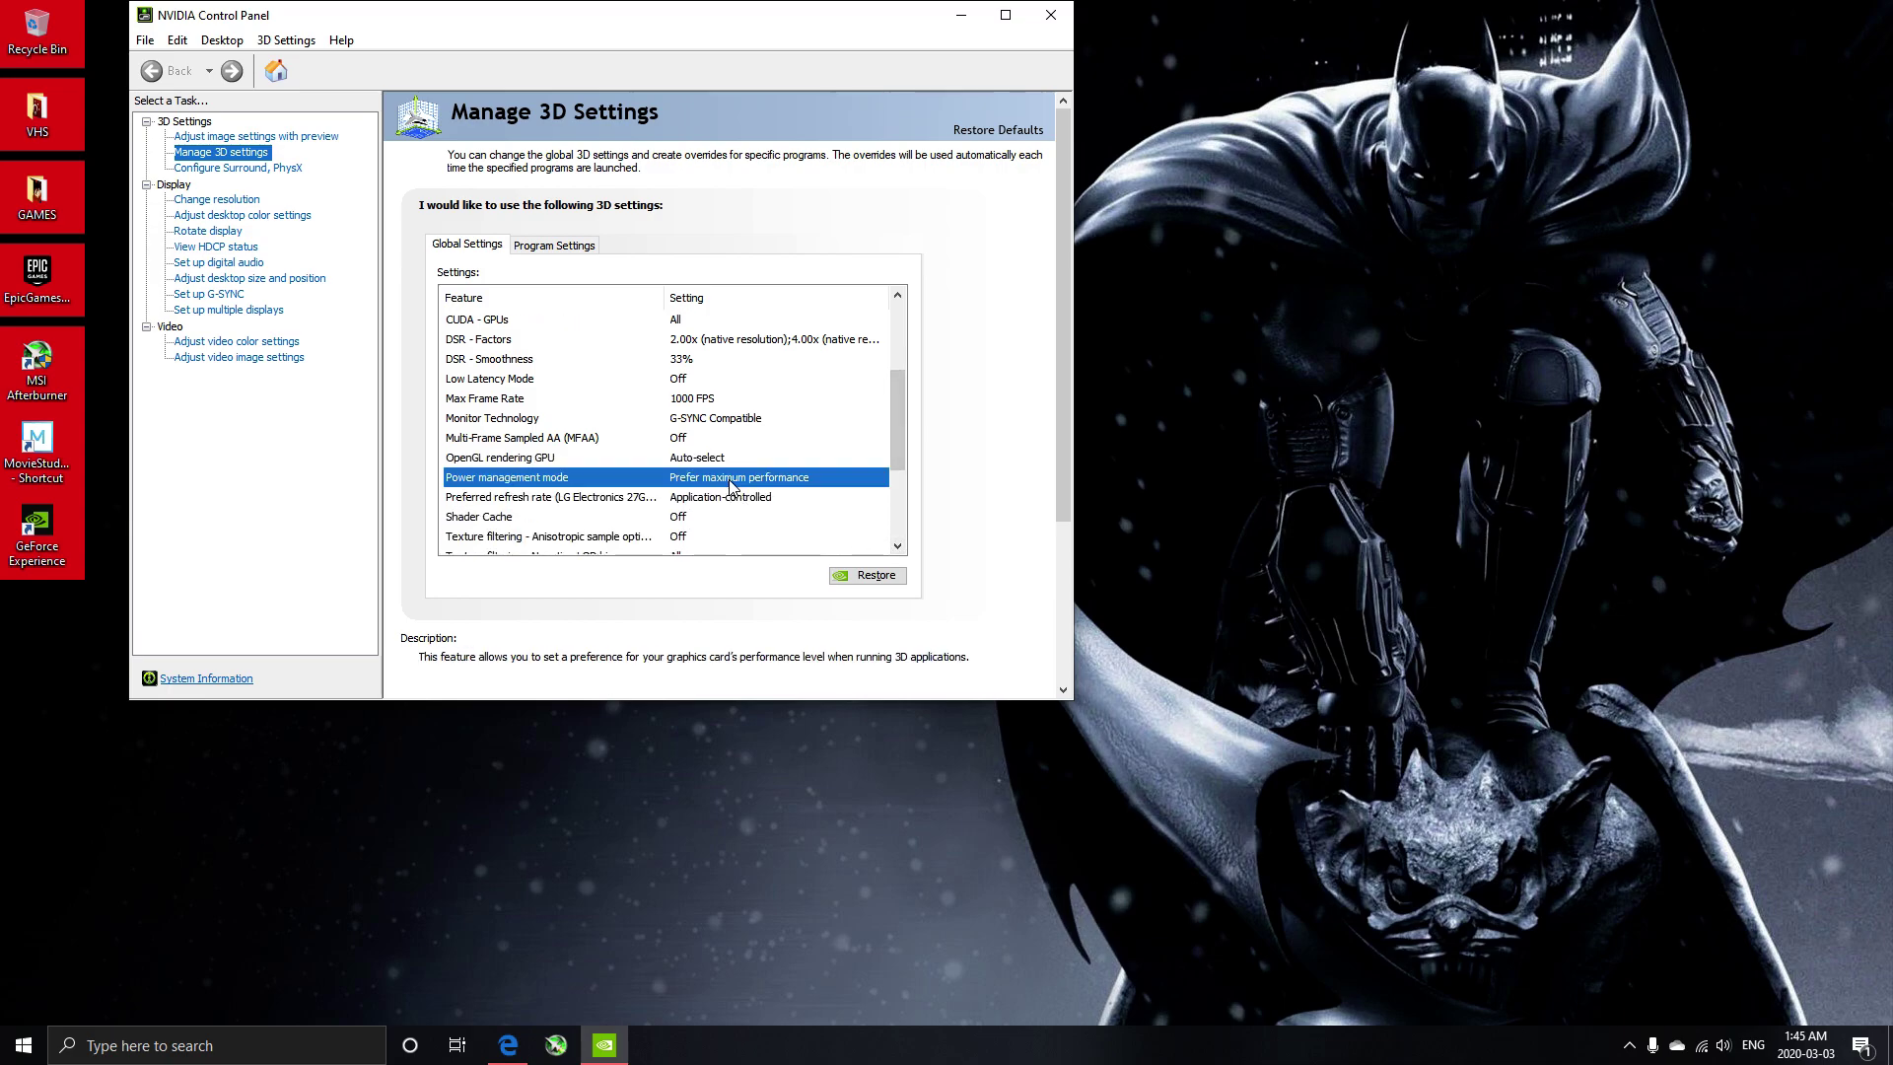
pyautogui.click(732, 534)
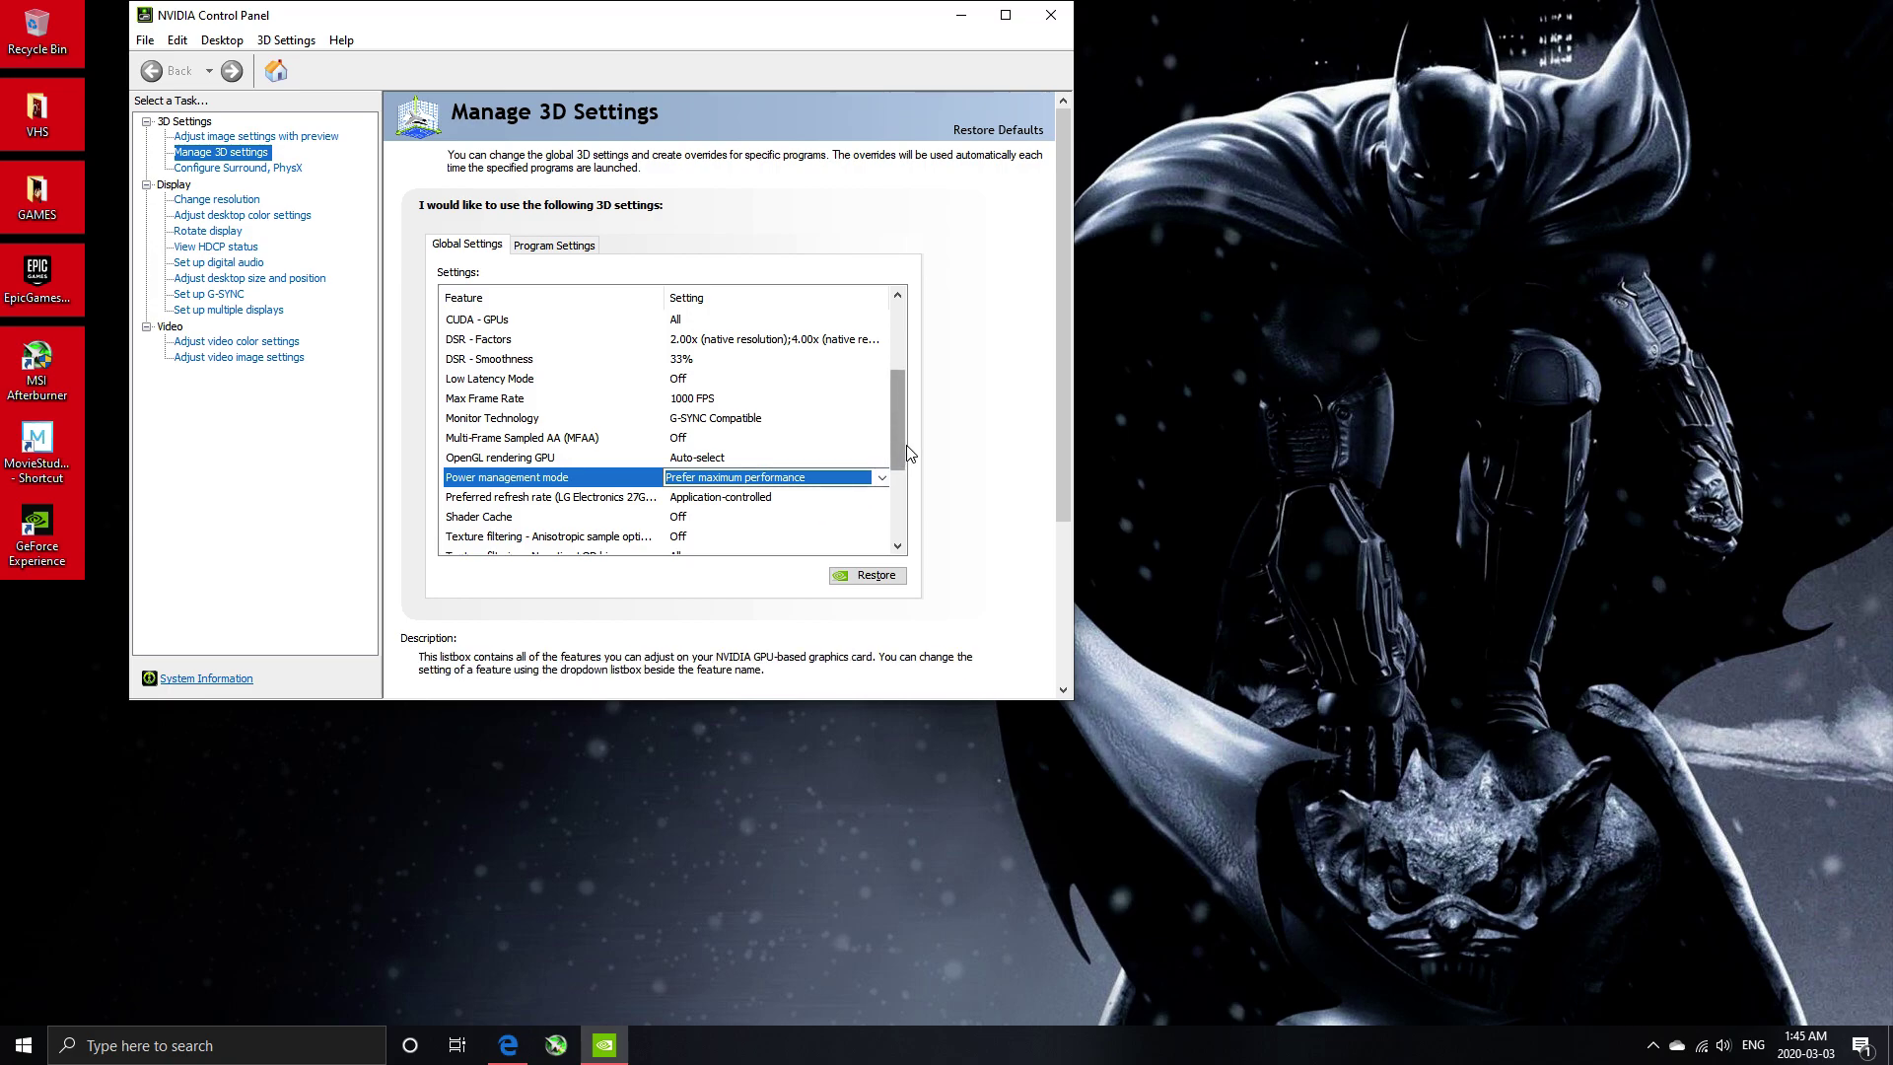
pyautogui.moveTo(898, 446); pyautogui.dragTo(899, 476)
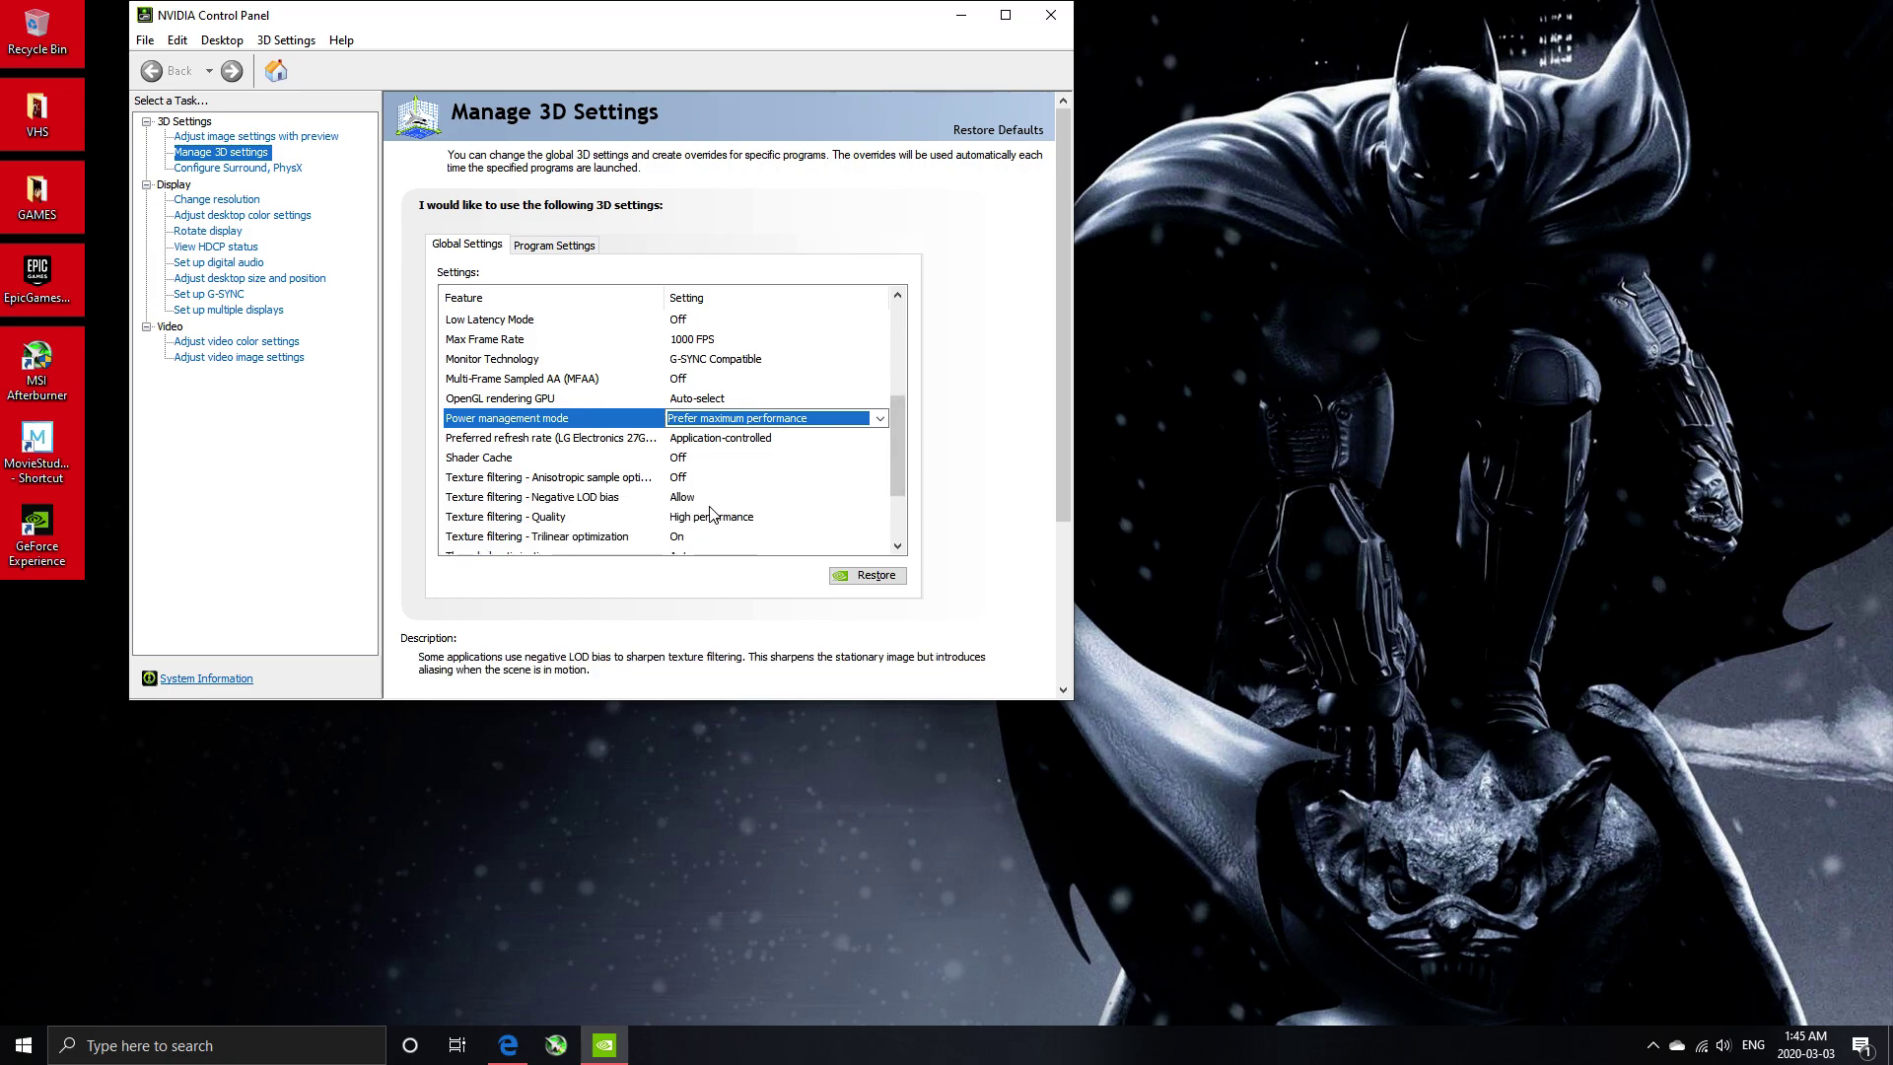
# Keep Negative LOD bias at Allow and Texture filtering quality at High performance, then close the panel.
pyautogui.click(717, 498)
pyautogui.click(573, 530)
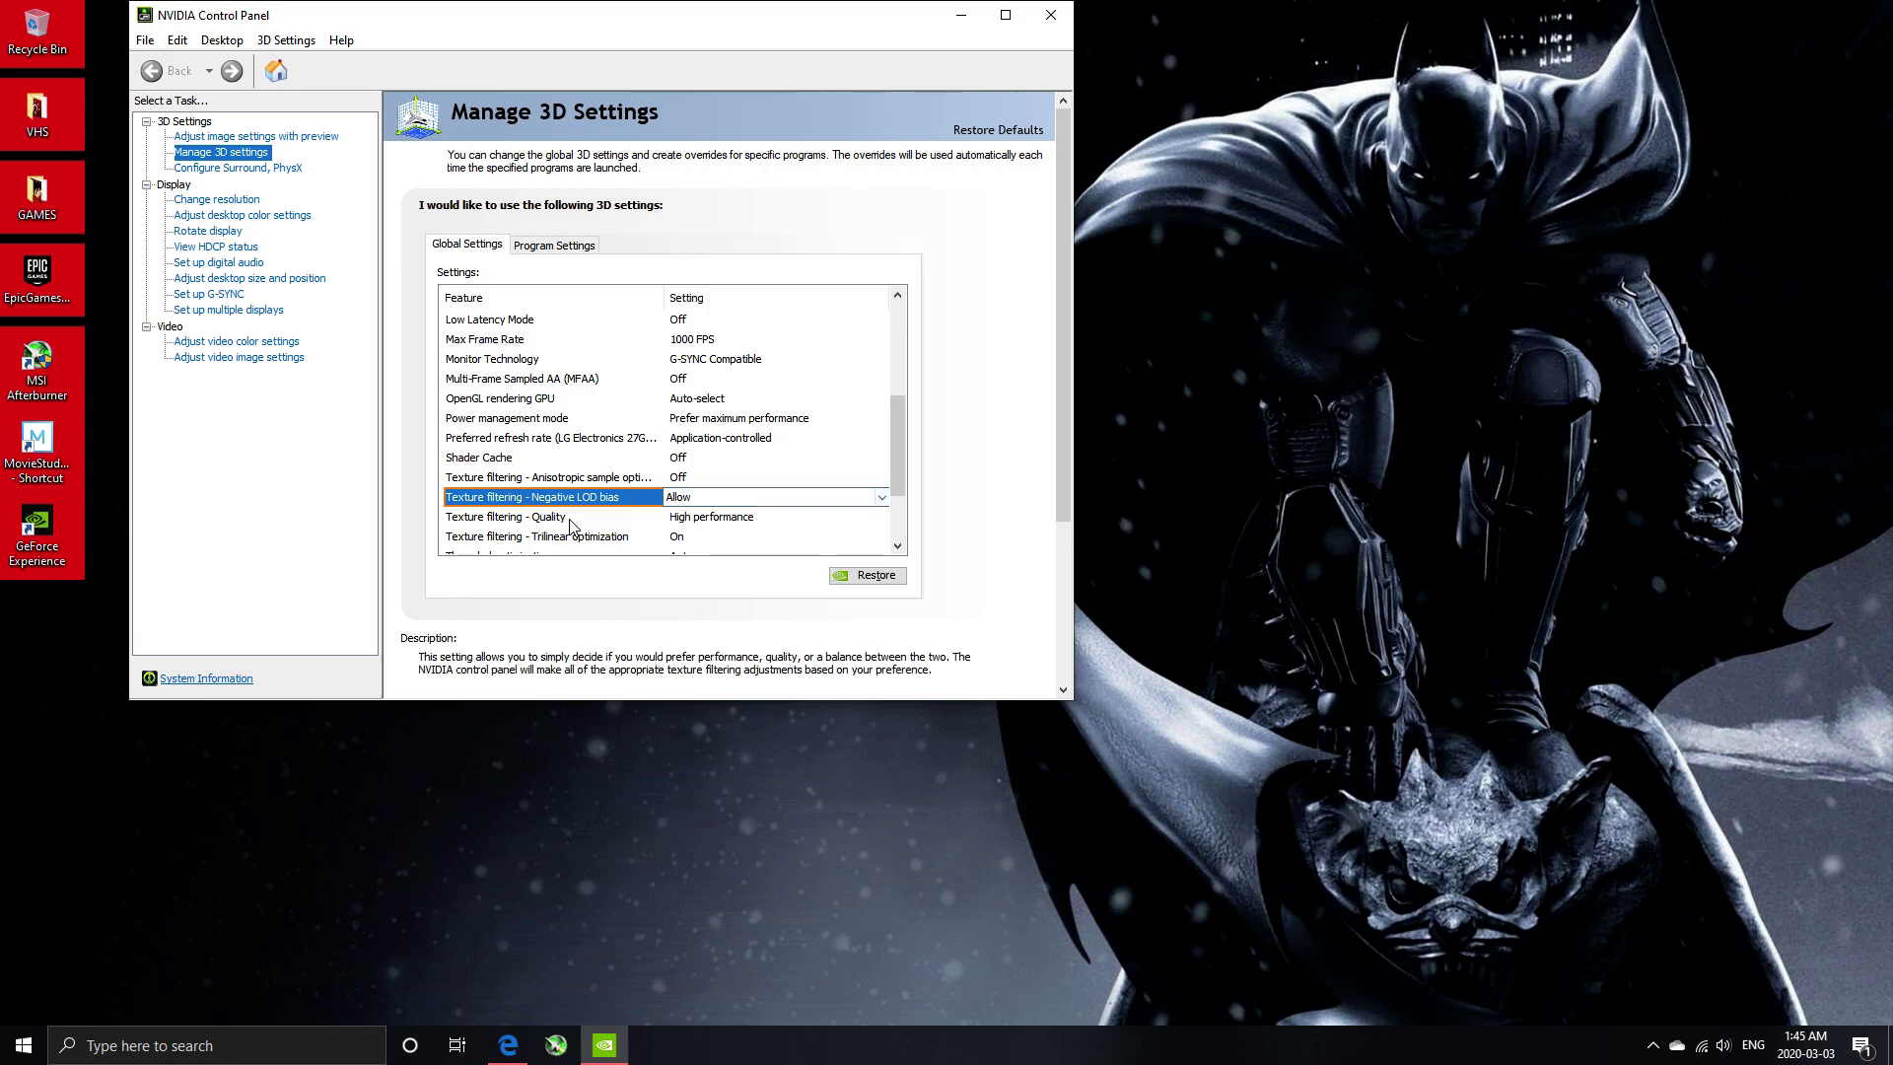
pyautogui.click(725, 520)
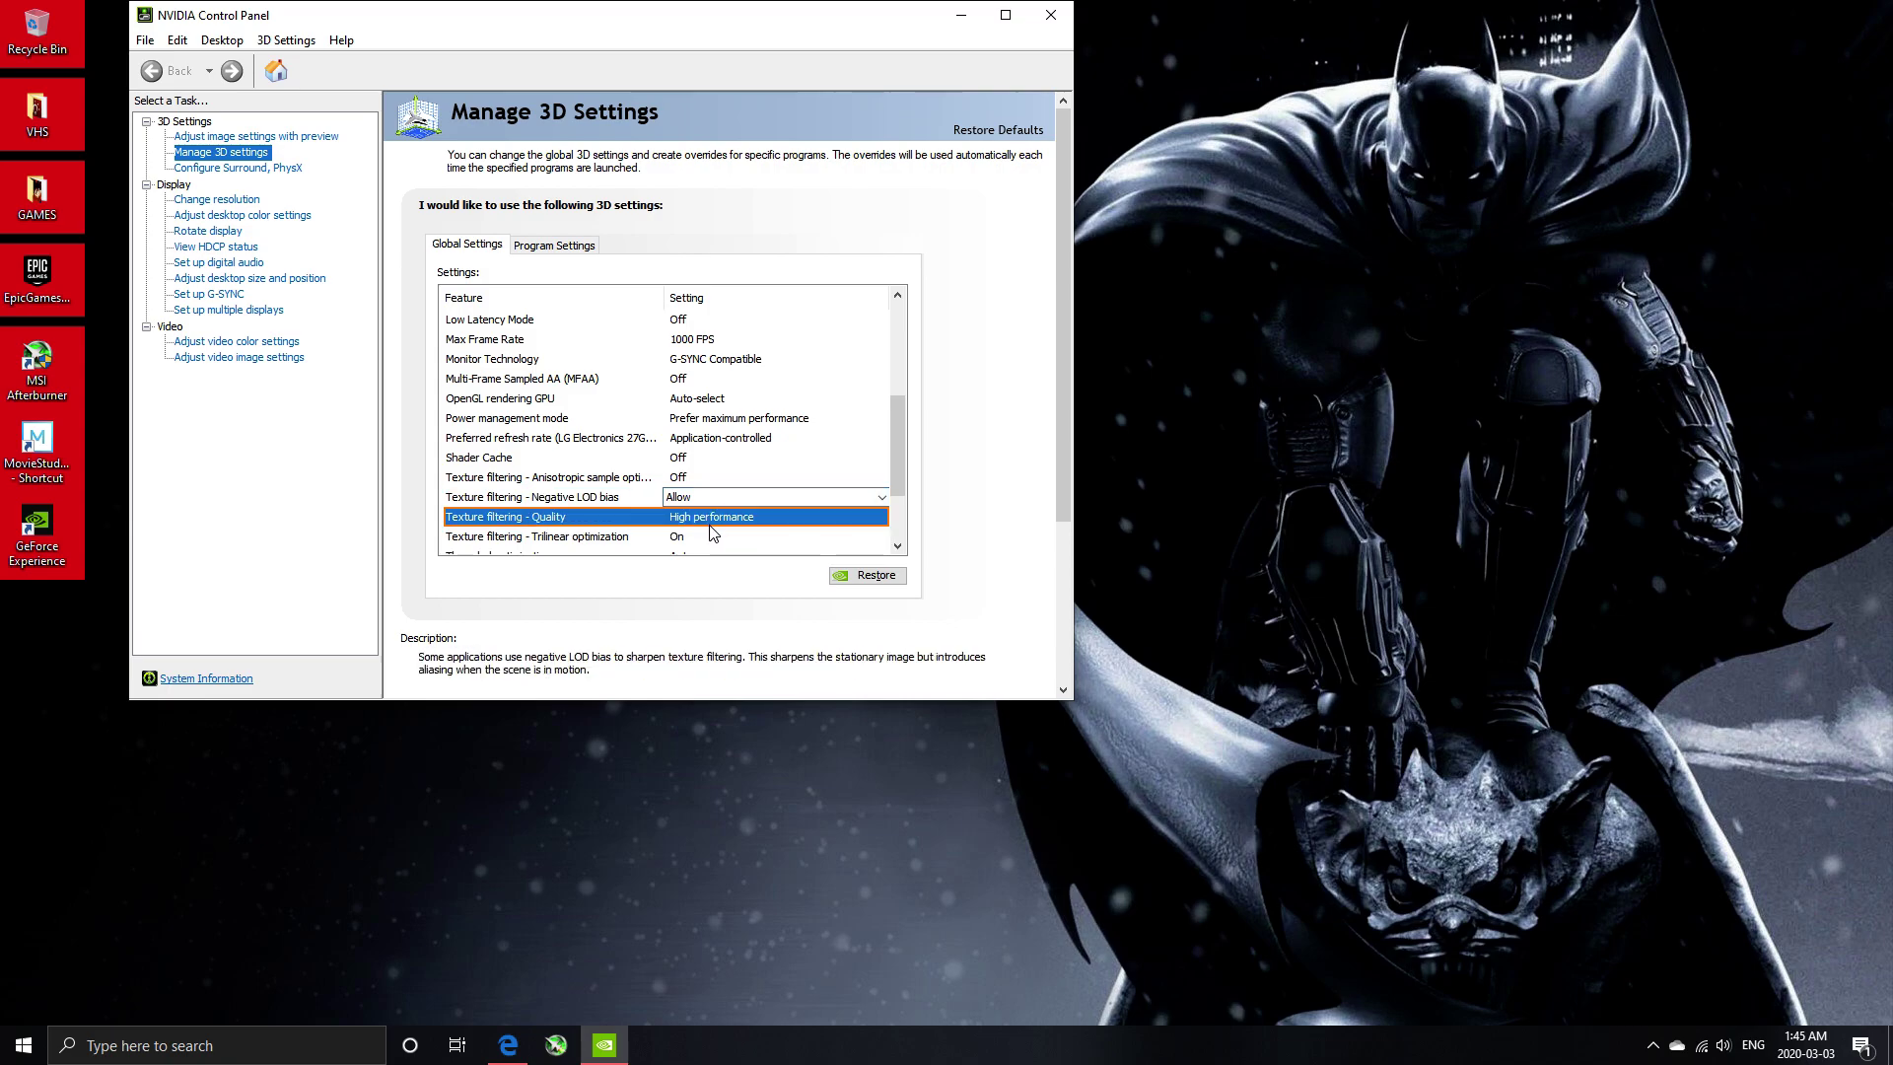
pyautogui.click(722, 584)
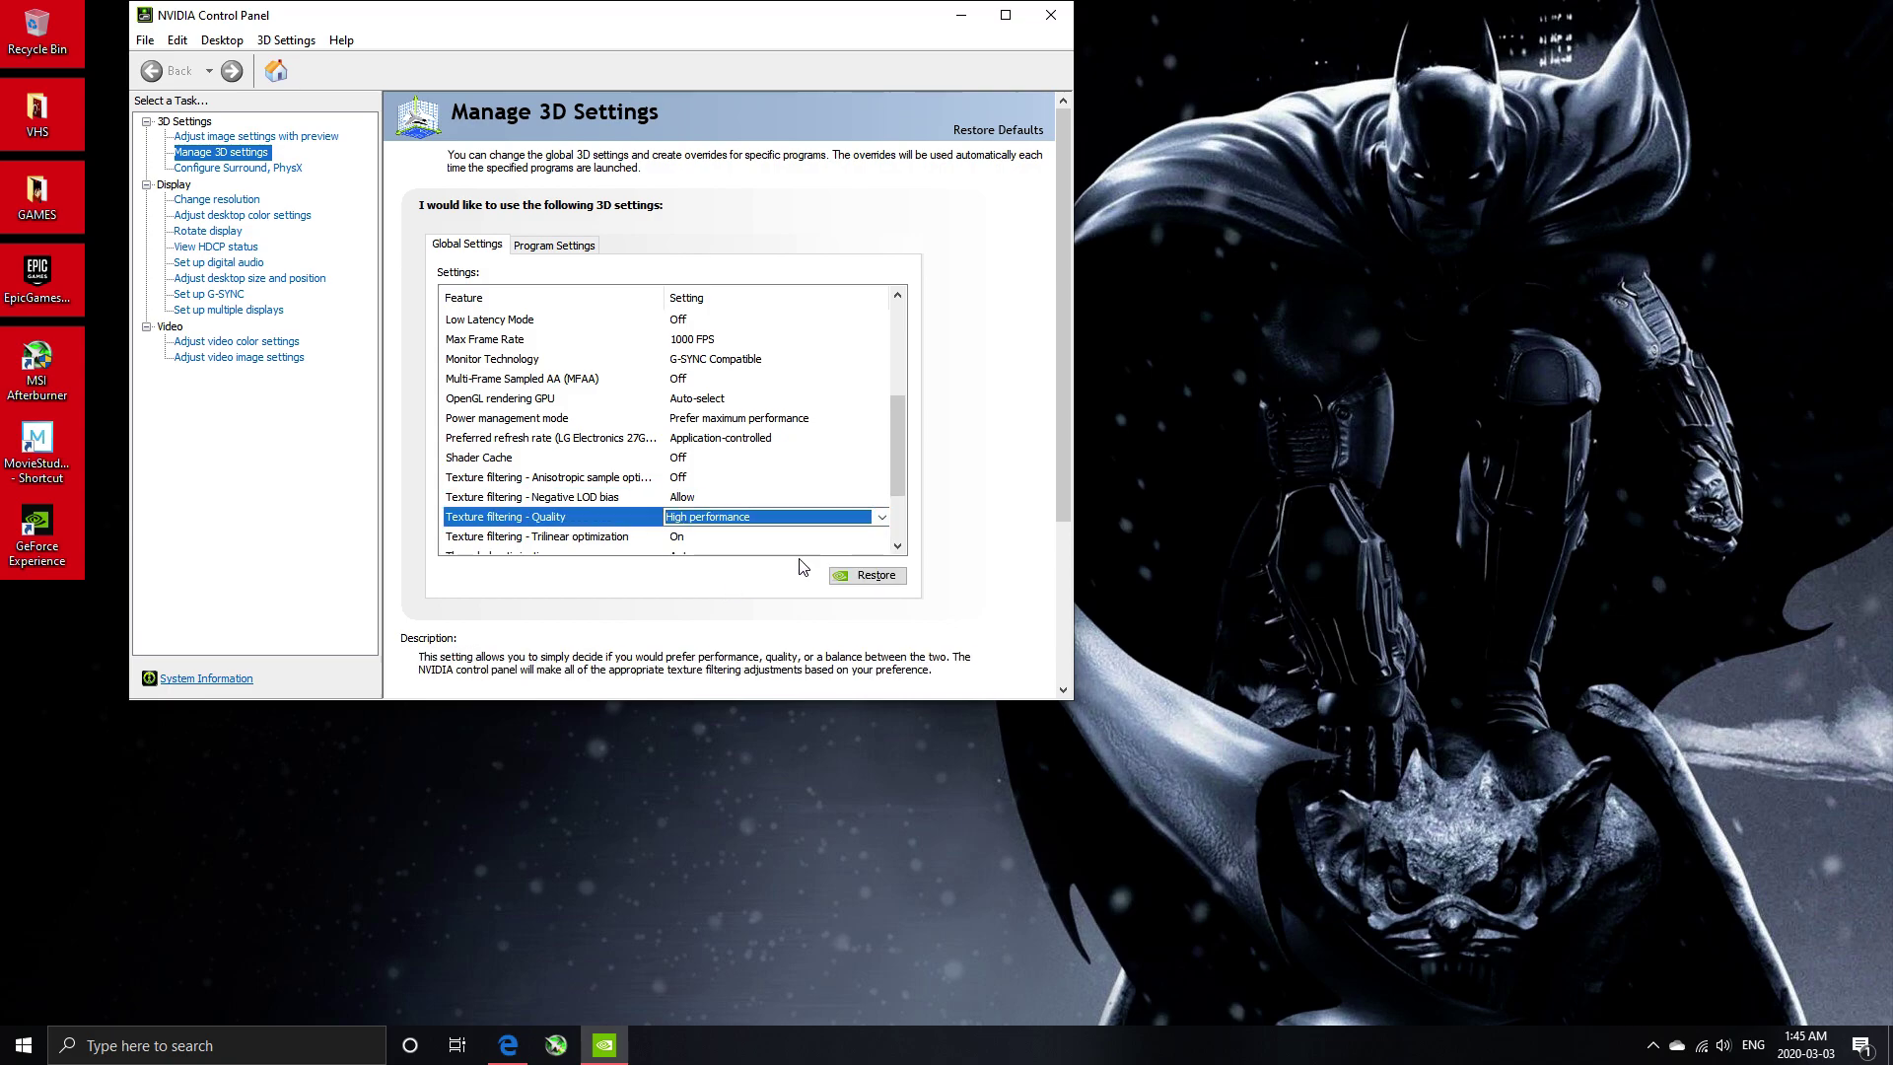
pyautogui.click(1048, 16)
# Open Fortnite's custom optimization settings in GeForce Experience.
pyautogui.rightClick(697, 298)
pyautogui.click(667, 278)
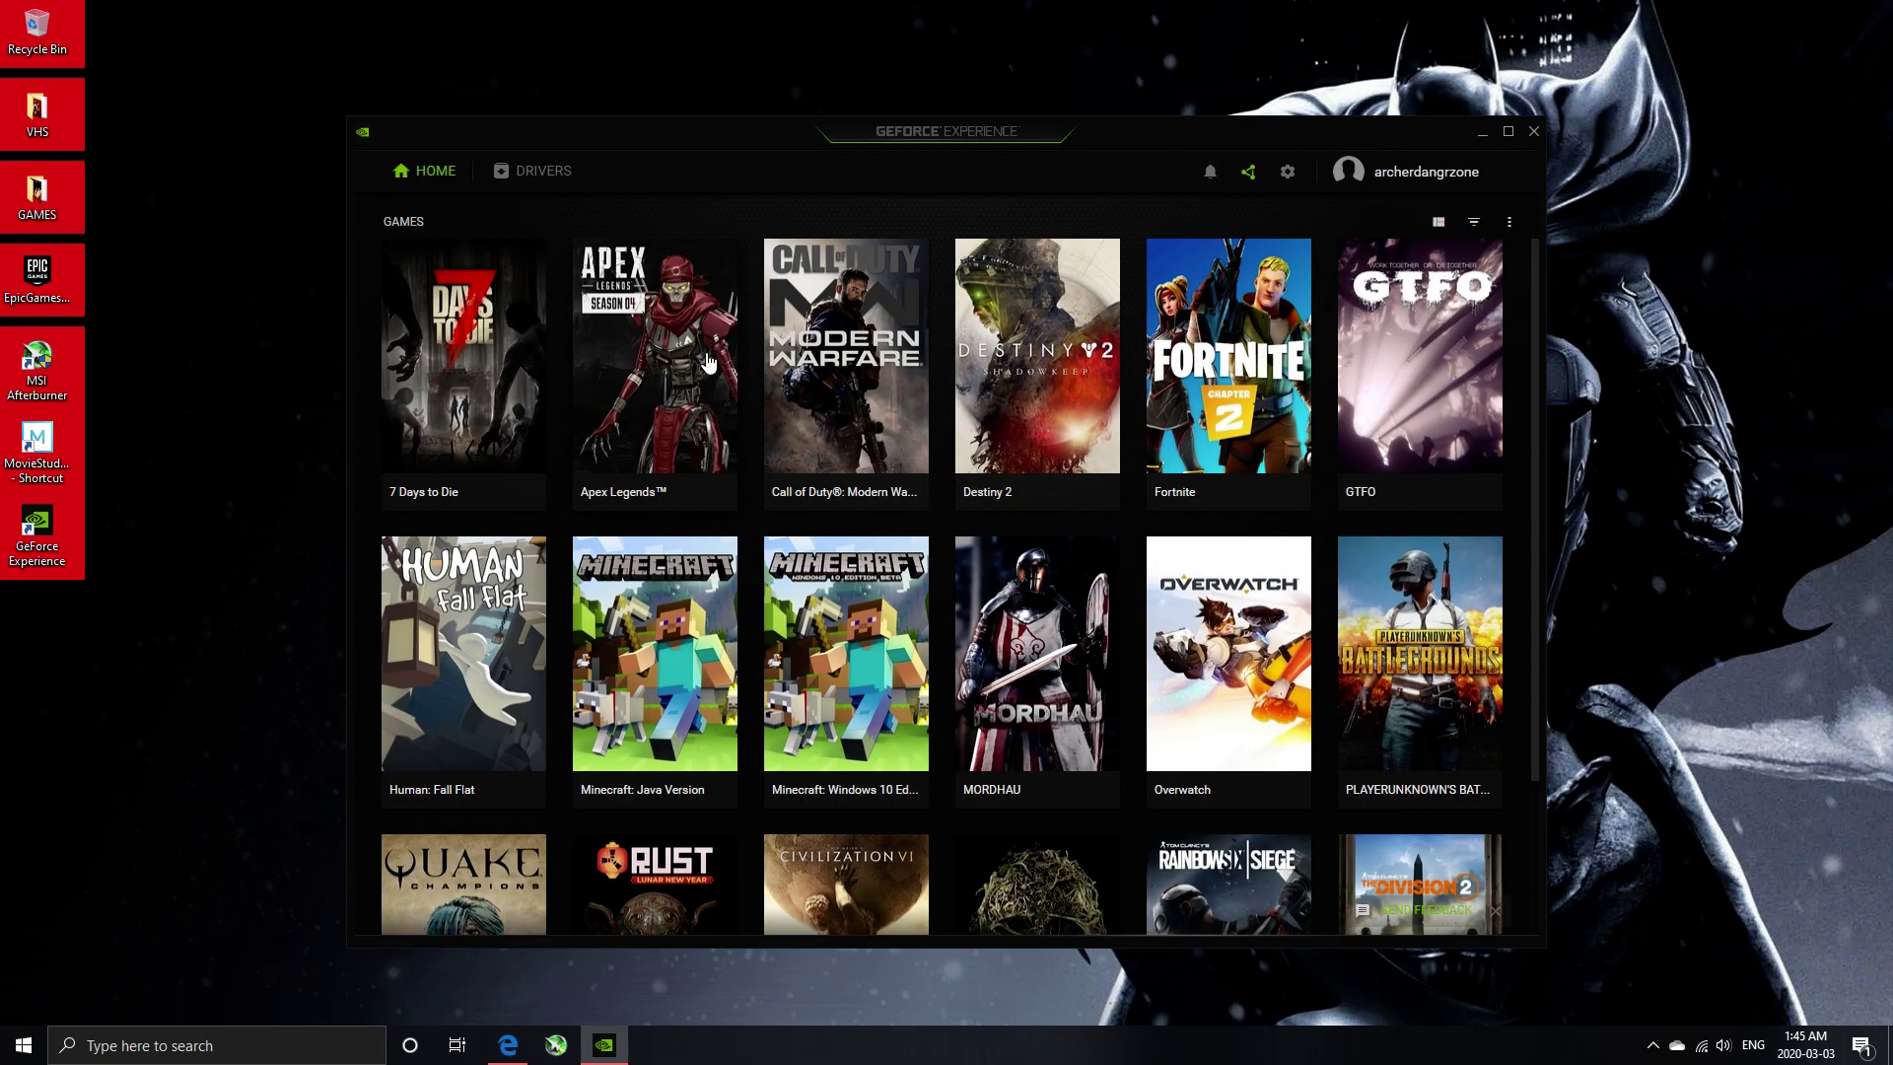
pyautogui.click(1228, 396)
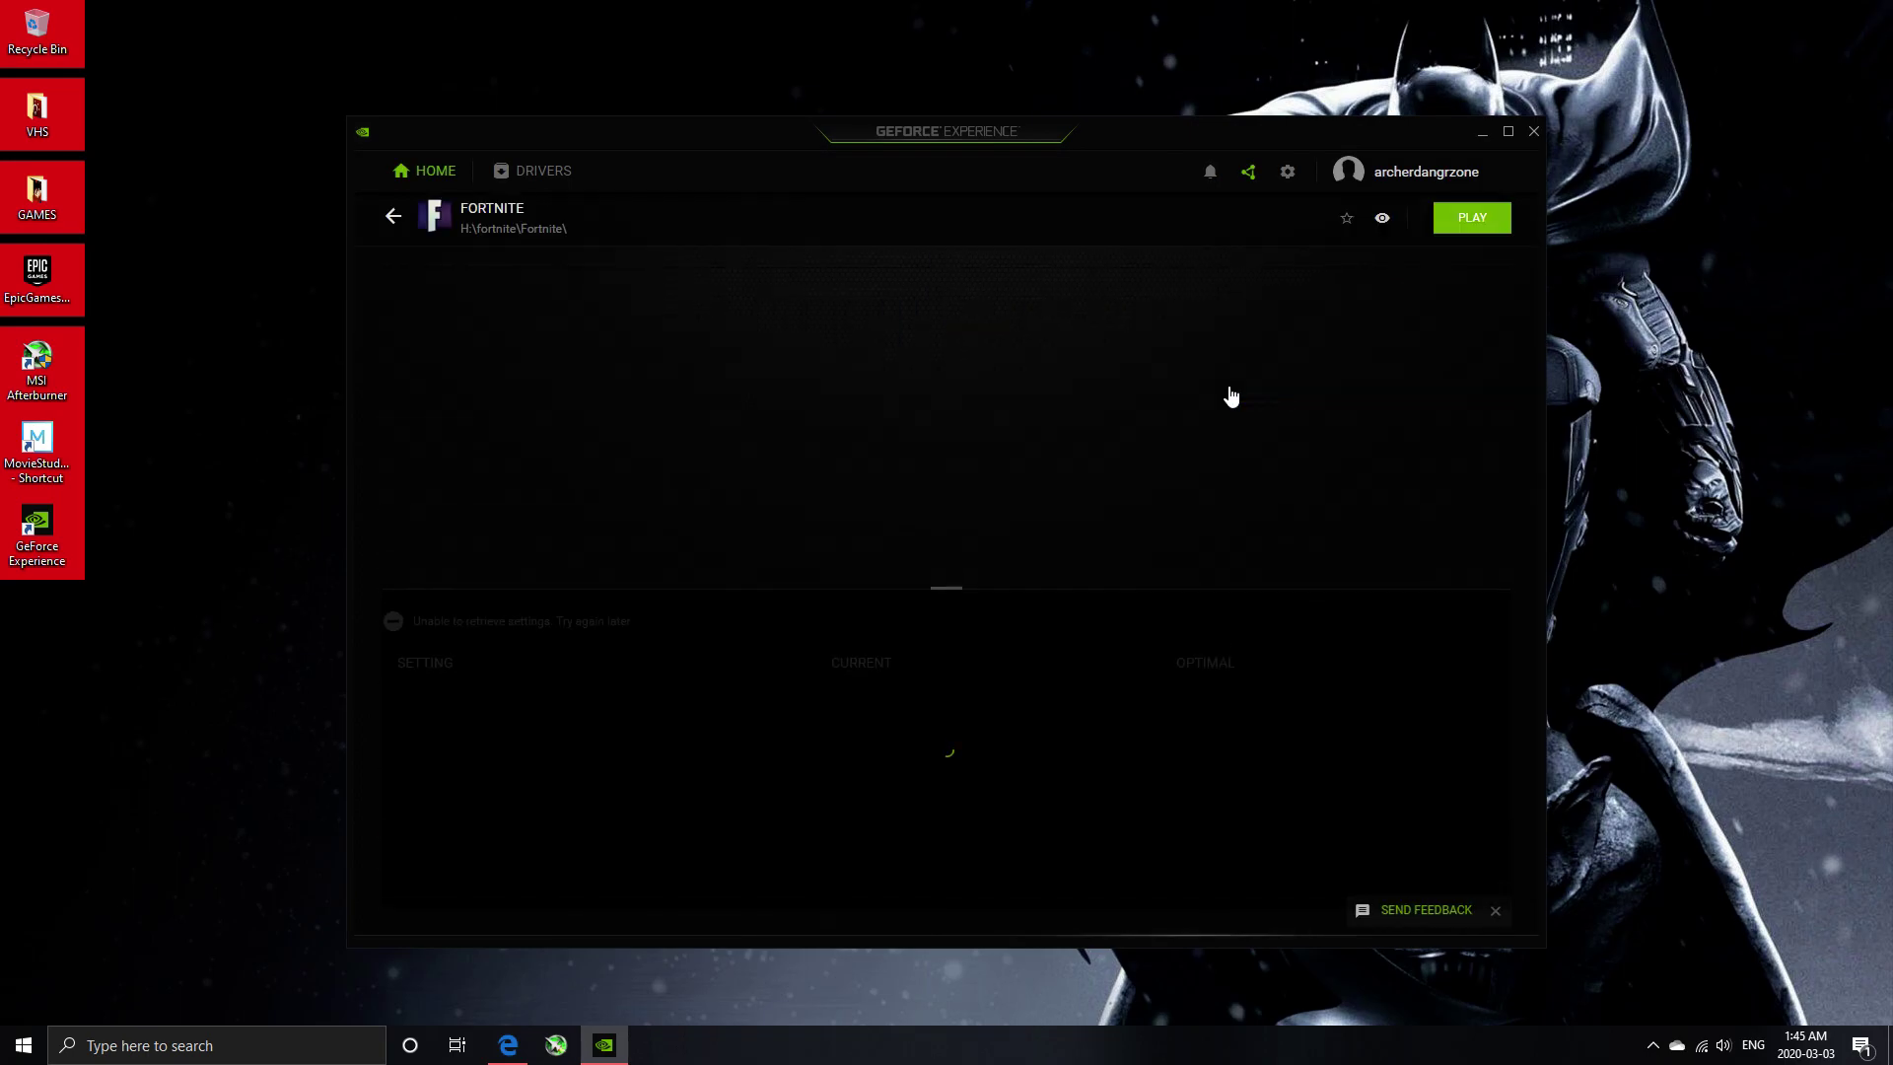
pyautogui.click(1502, 622)
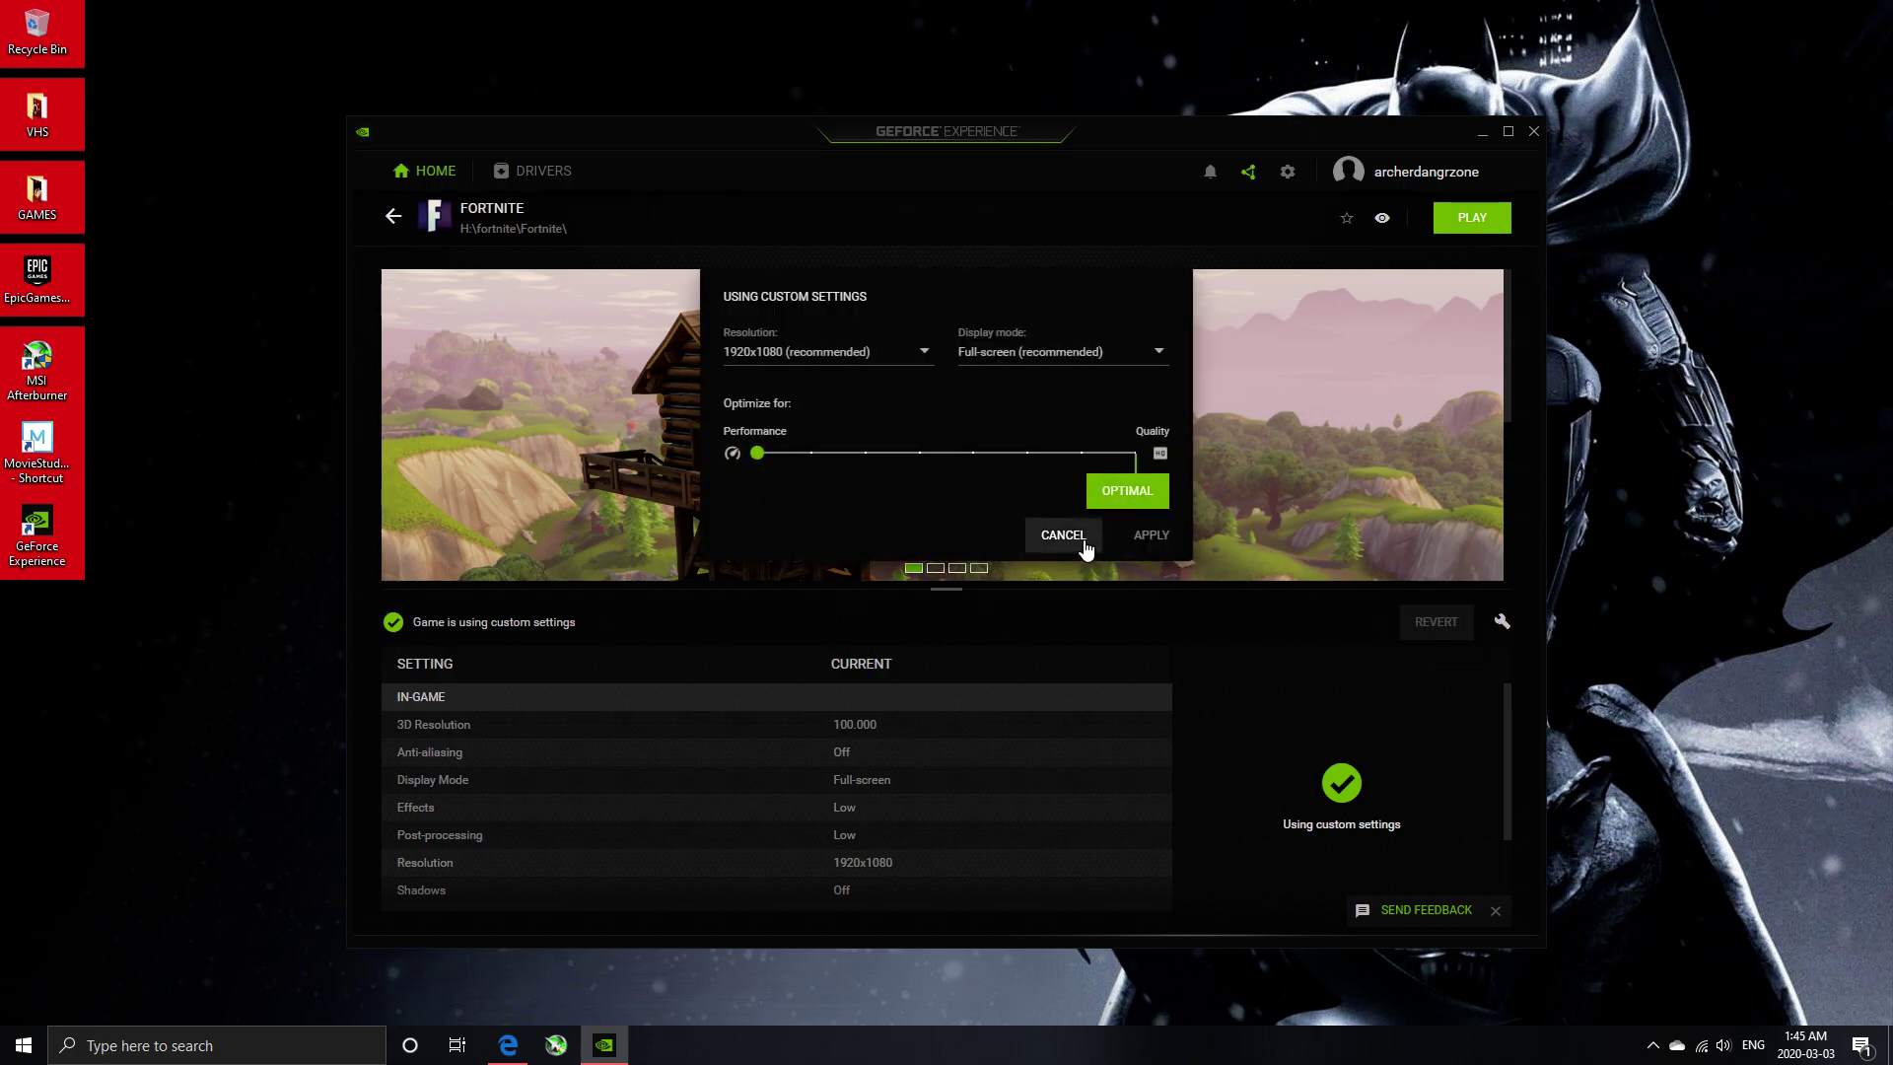
pyautogui.click(1068, 536)
pyautogui.click(1414, 619)
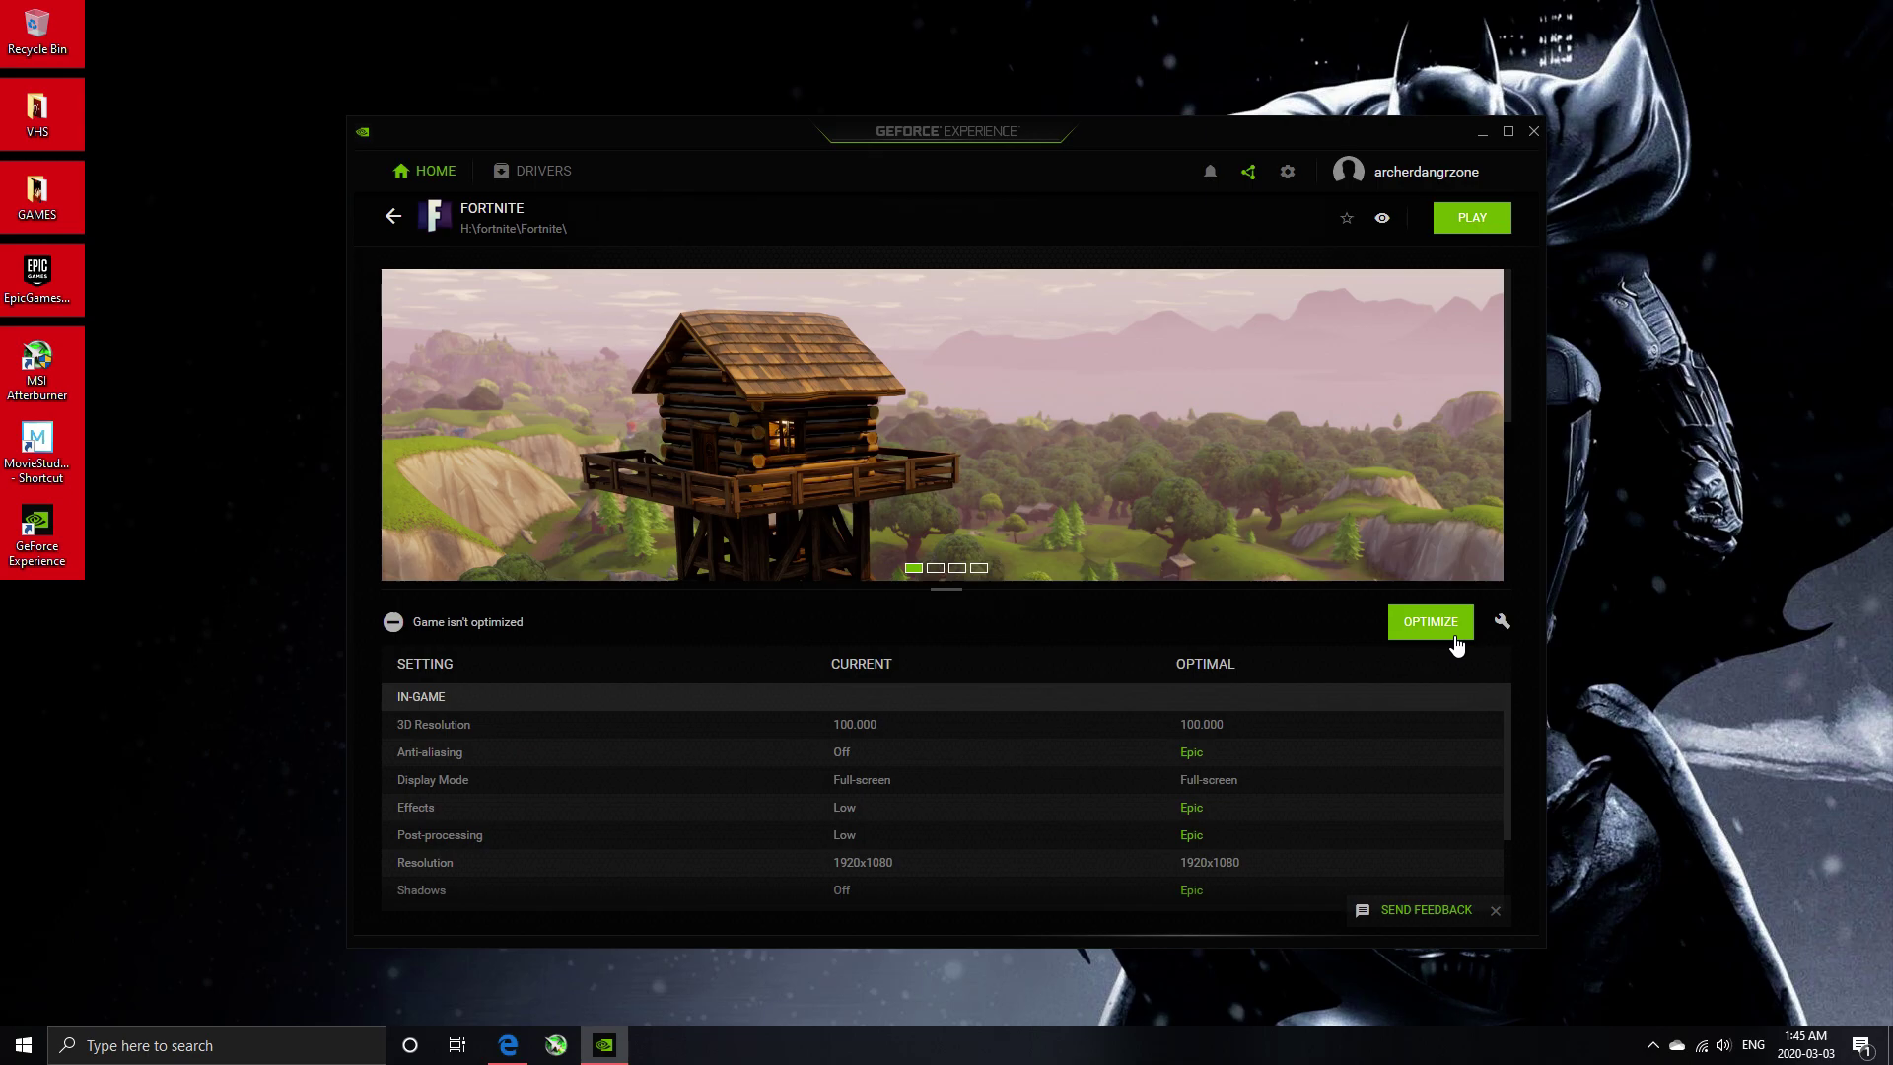
pyautogui.click(1502, 623)
# Push Fortnite's Optimize slider fully to Performance, apply it, and close GeForce Experience.
pyautogui.moveTo(1135, 455); pyautogui.dragTo(752, 454)
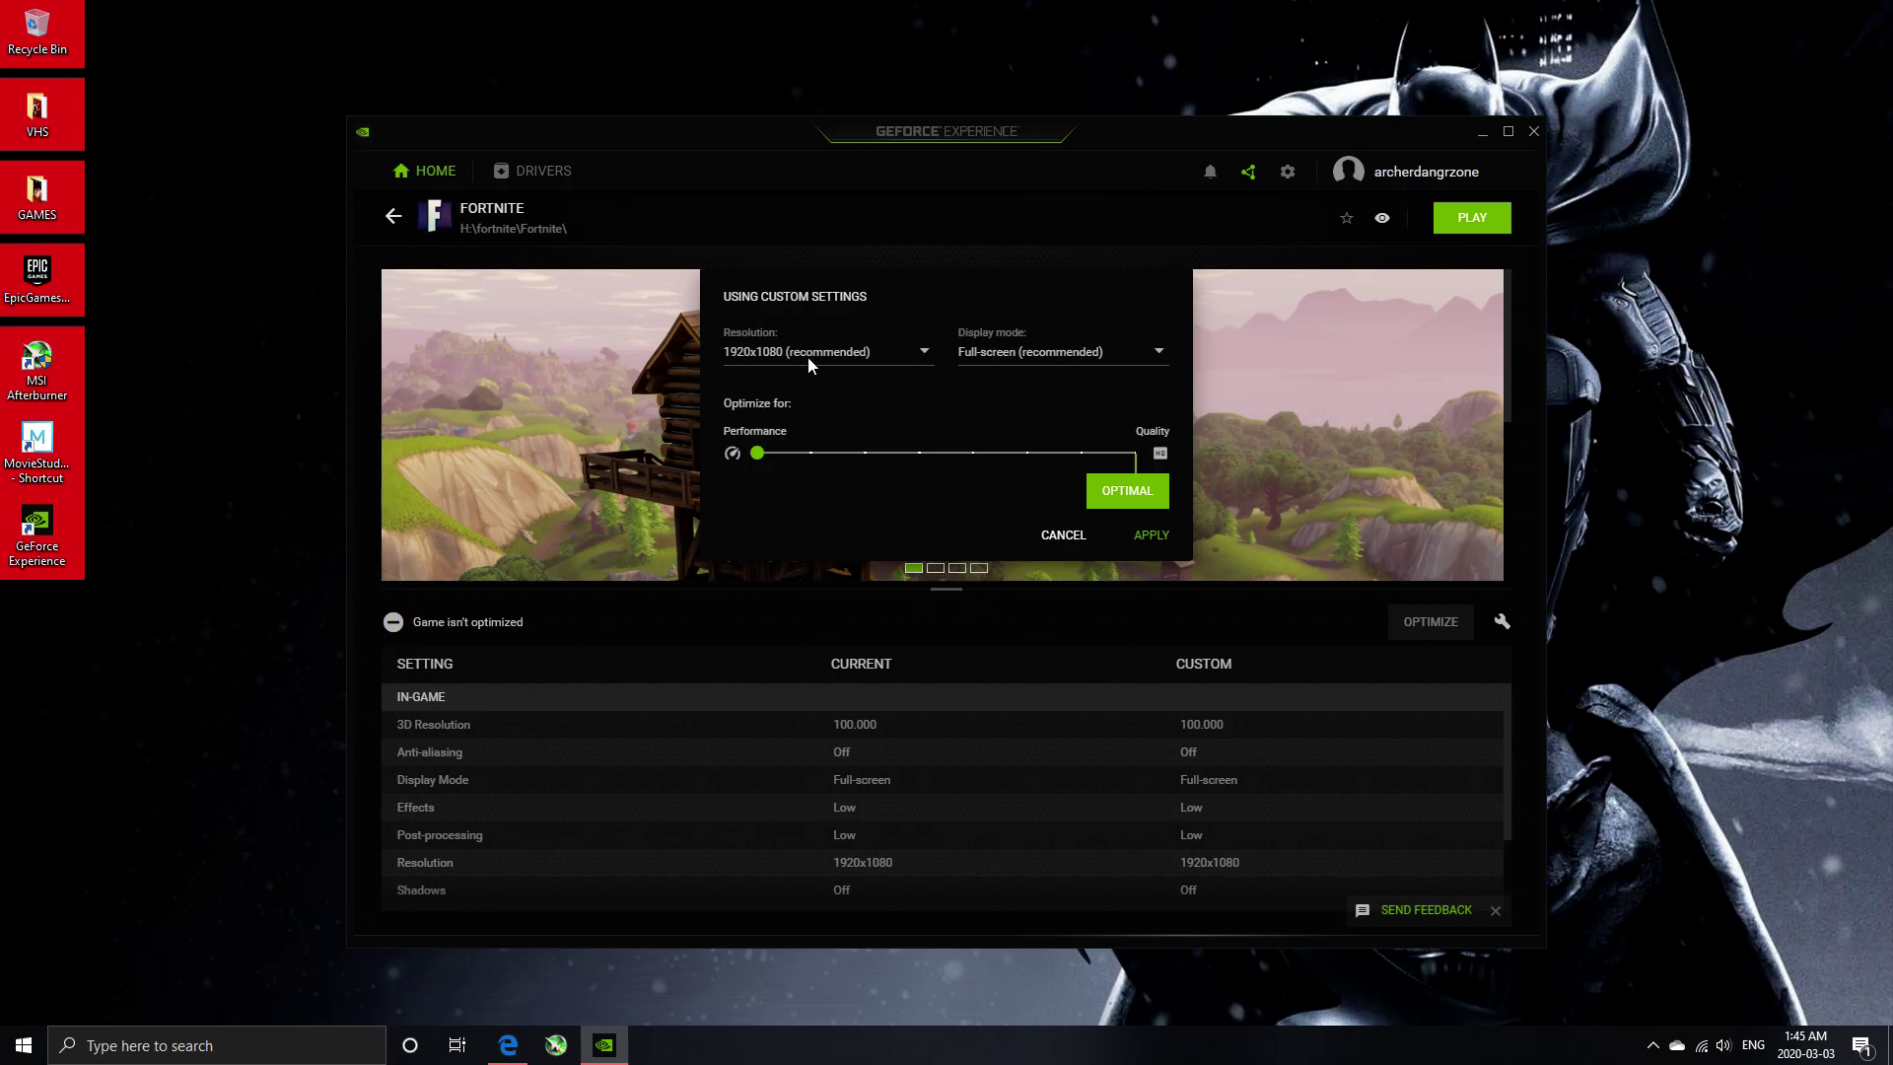
pyautogui.click(1147, 534)
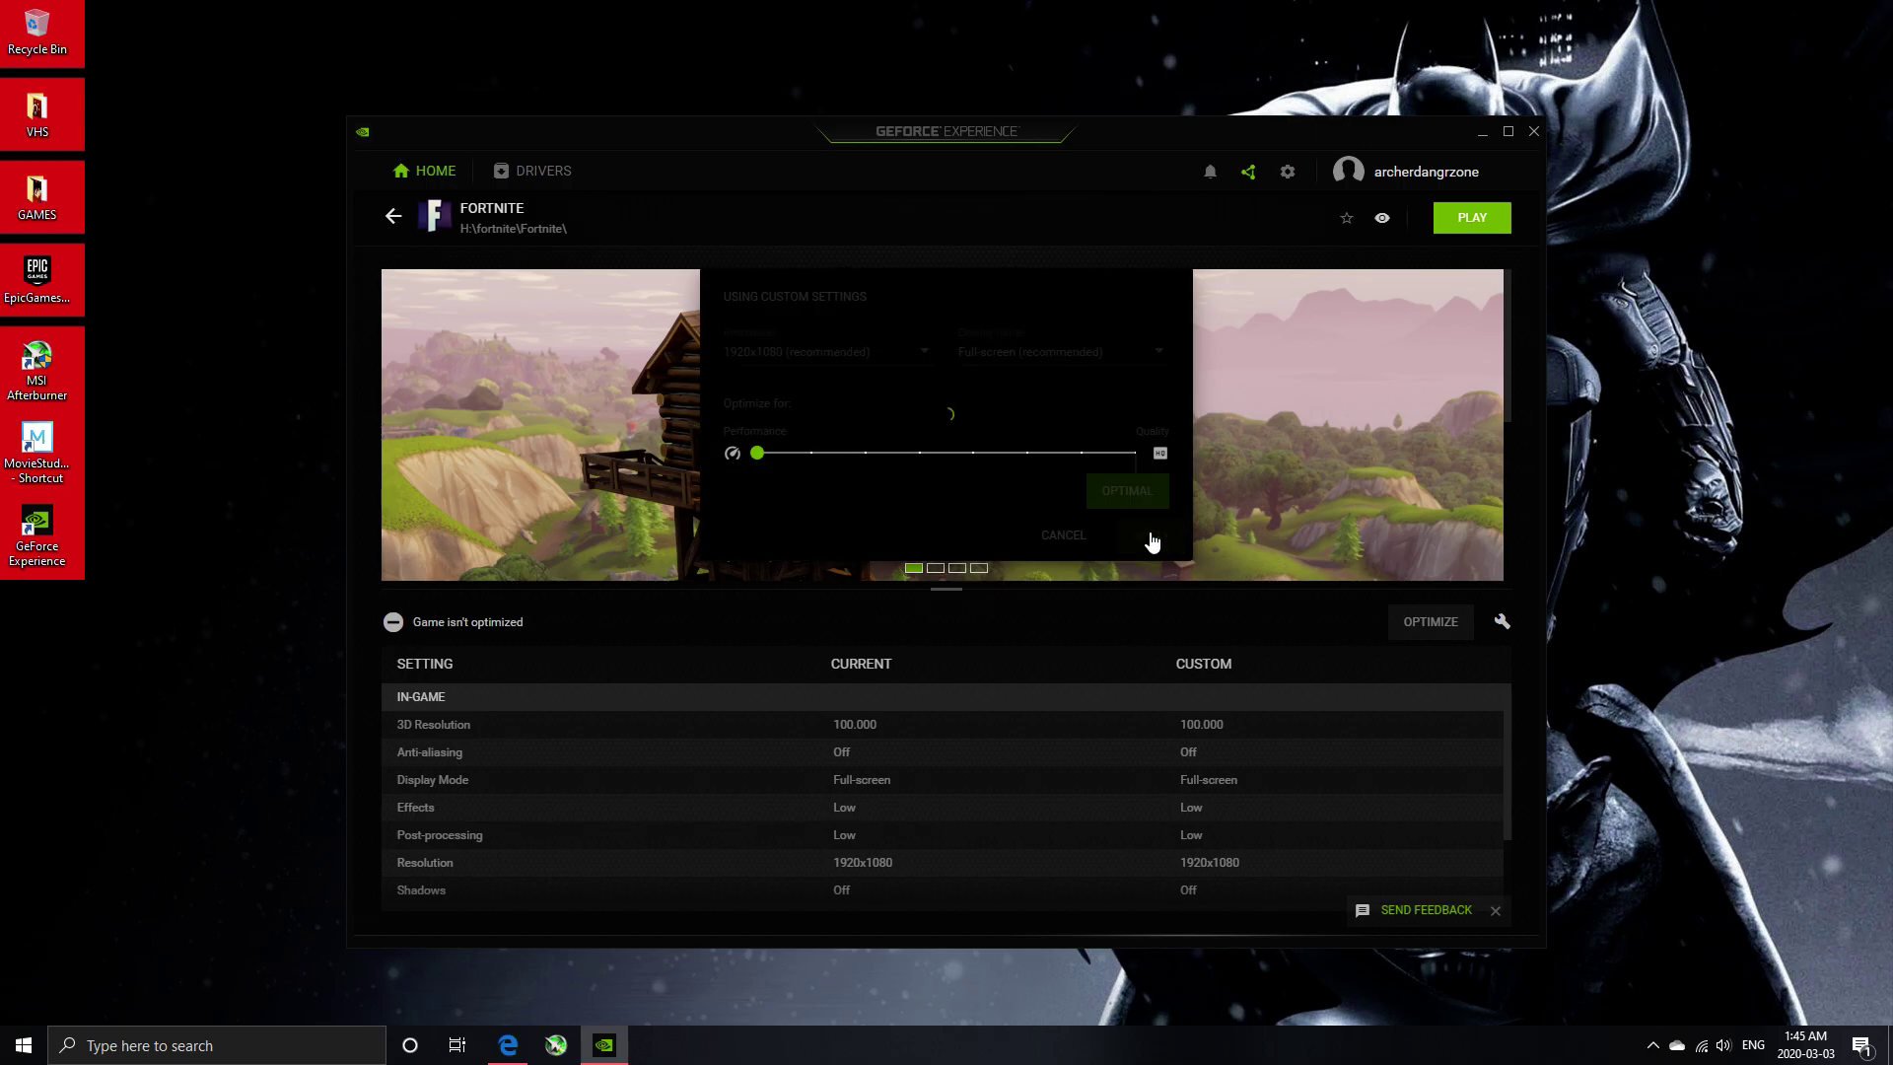
pyautogui.click(1534, 133)
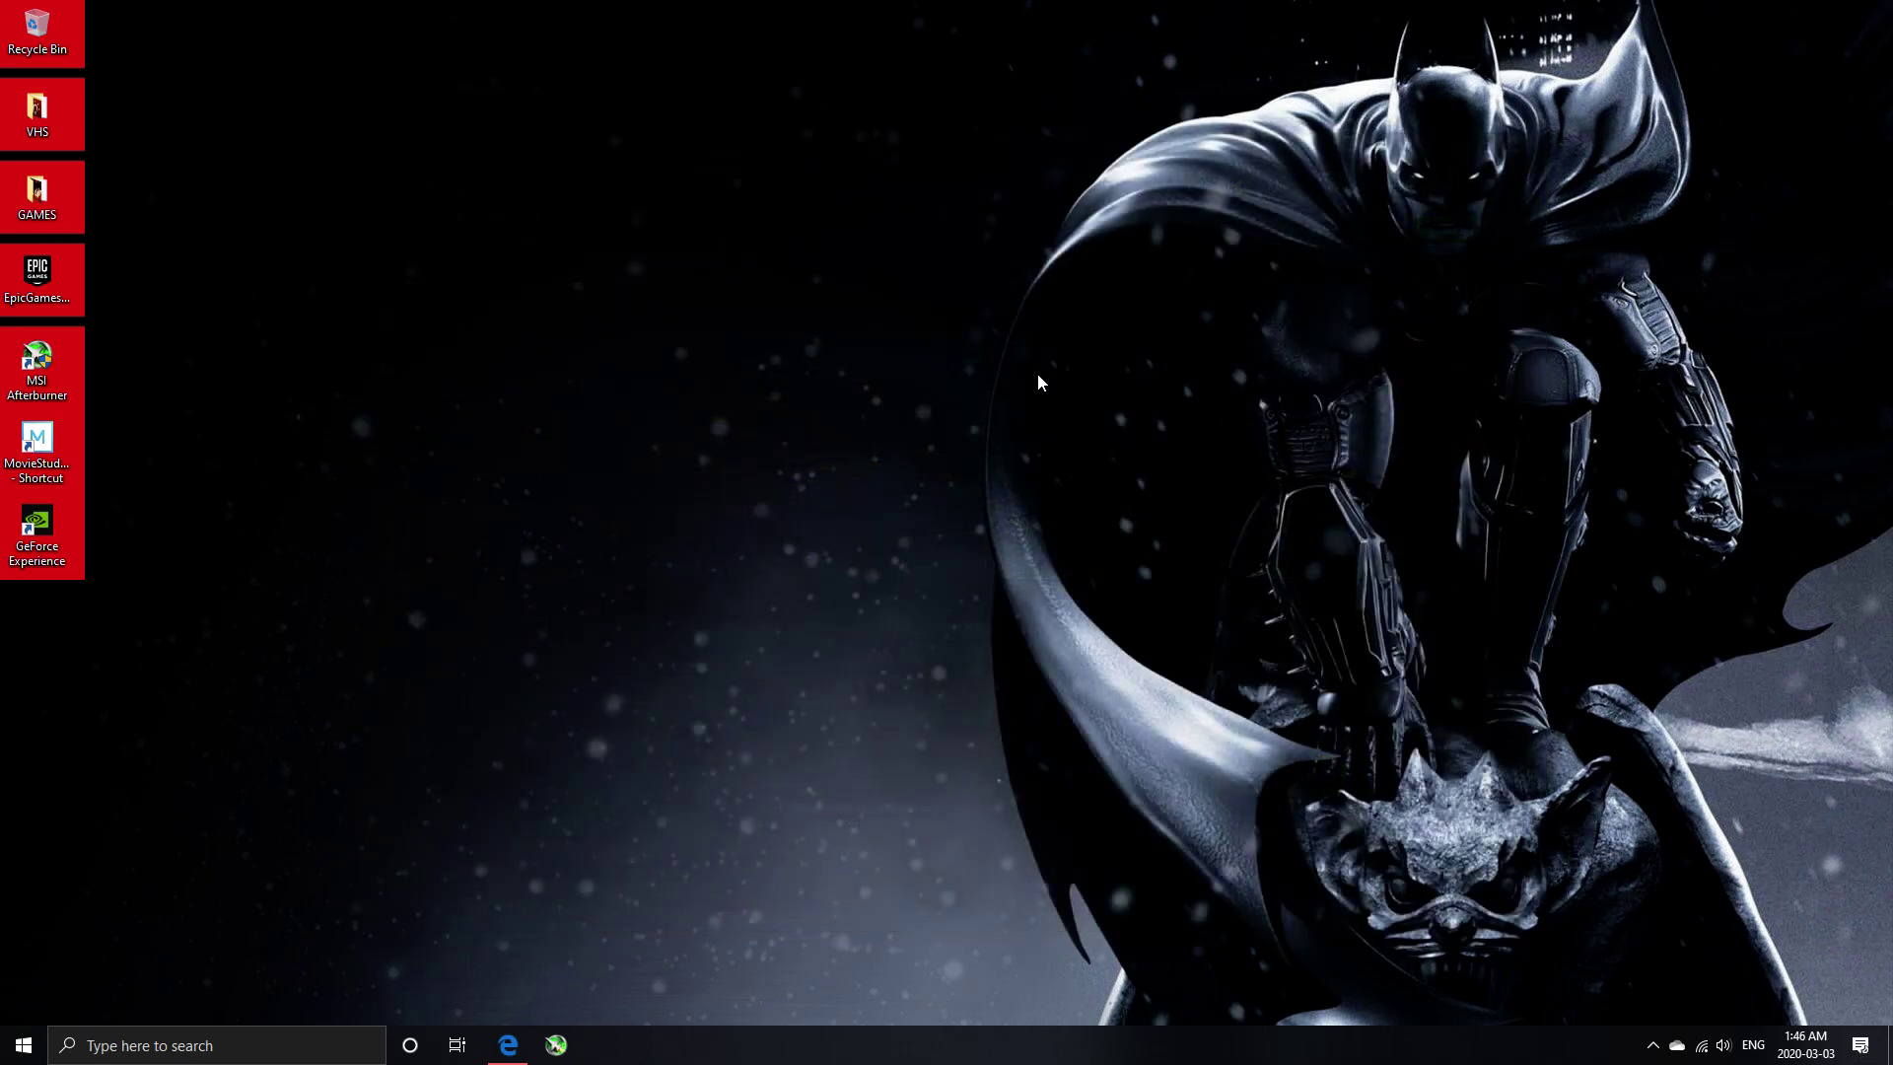